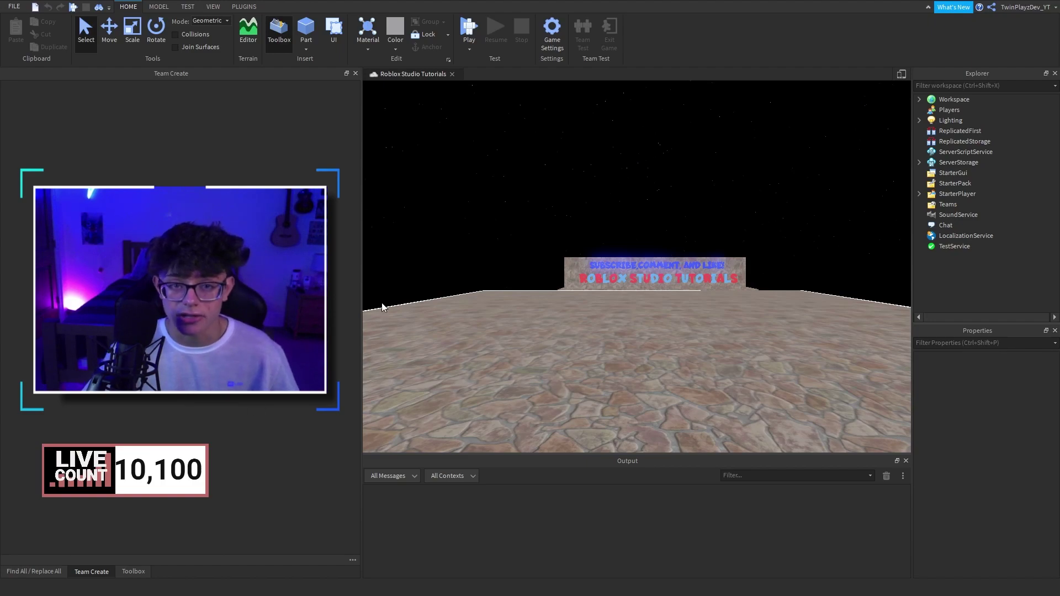
key(s)
key(d)
key(w)
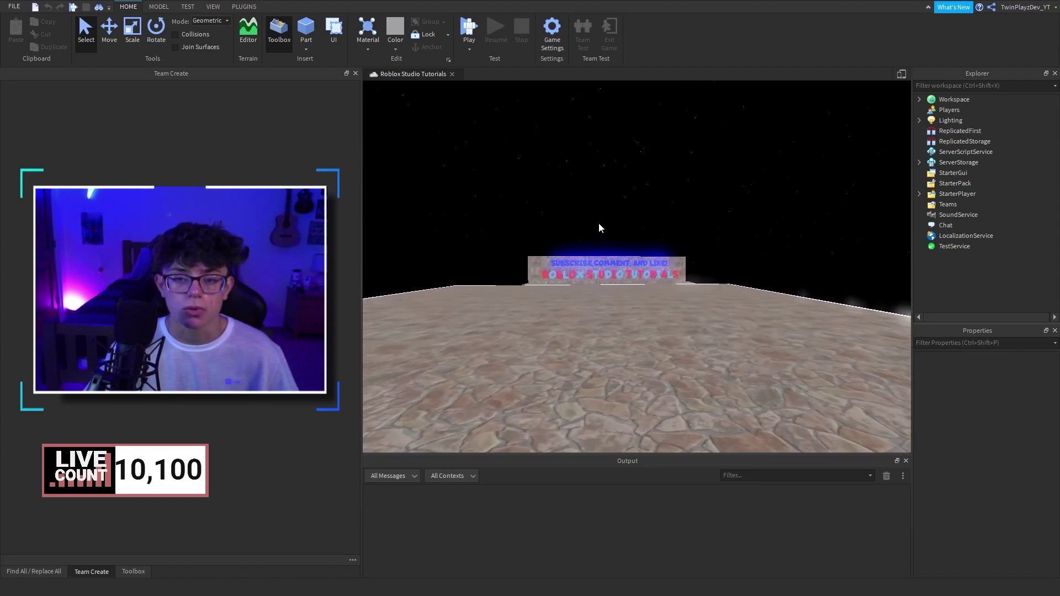
key(a)
click(133, 572)
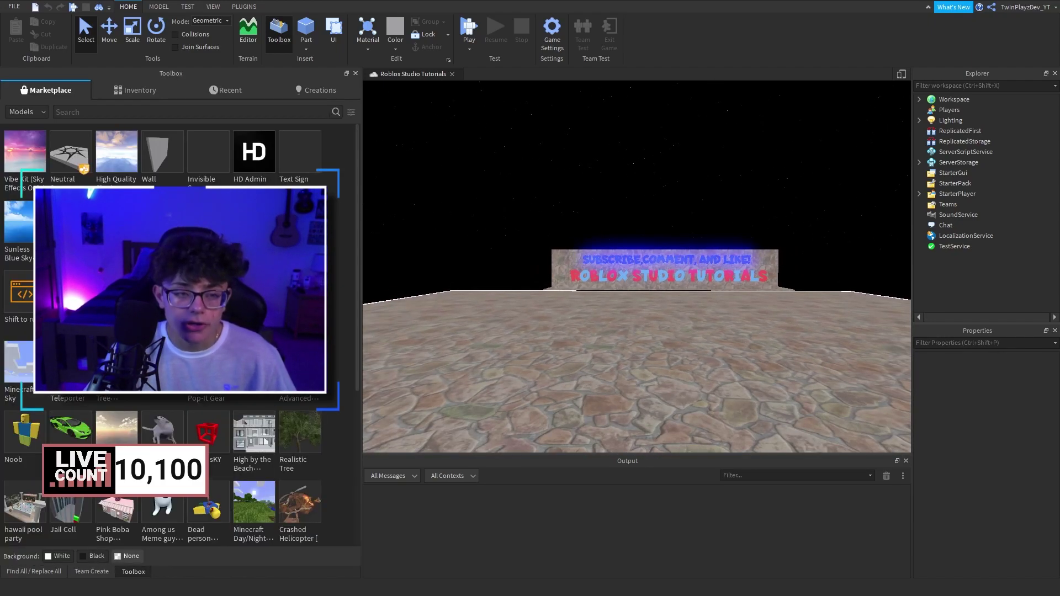
click(88, 573)
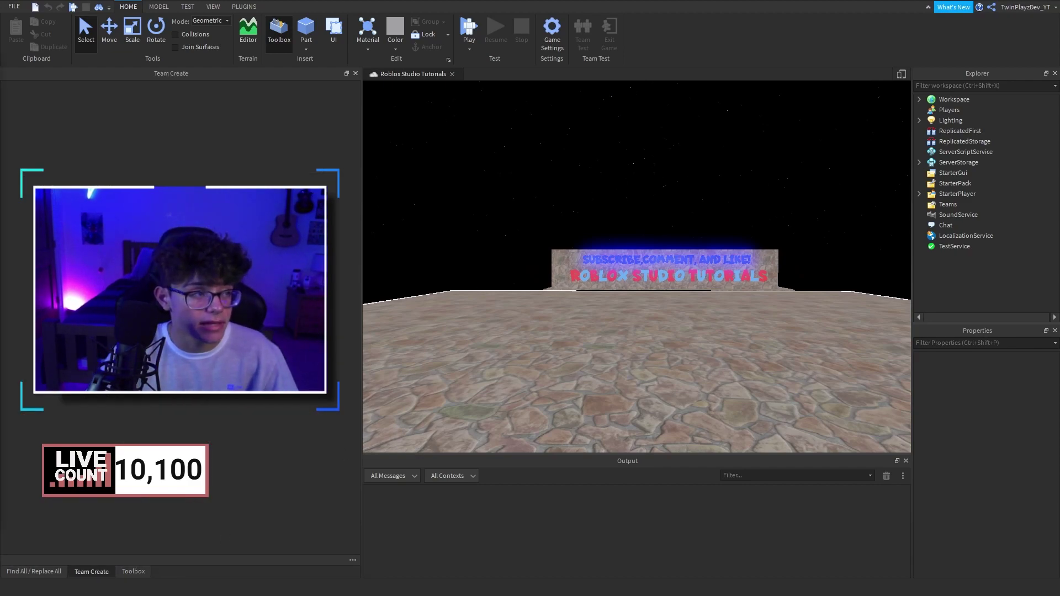
Switch to the browser and look over the Application Center Gui, Apply Script and DiscoBytez V.2.5.1 forum pages.
drag(0, 182, 552, 50)
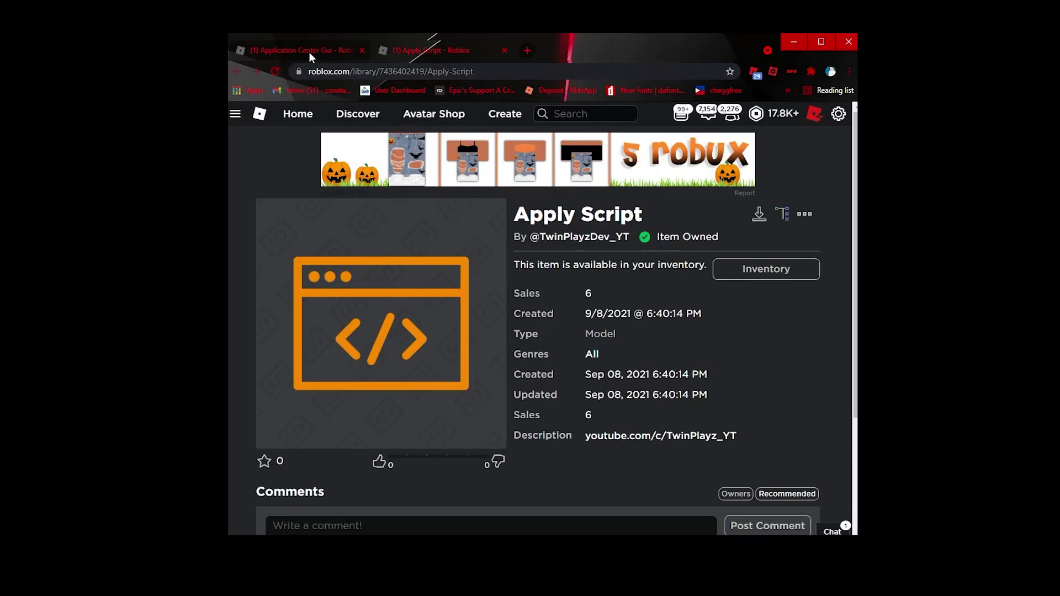
click(310, 52)
click(302, 50)
drag(514, 211, 721, 220)
click(720, 219)
click(415, 52)
key(ctrl+a)
click(638, 215)
drag(857, 144, 417, 54)
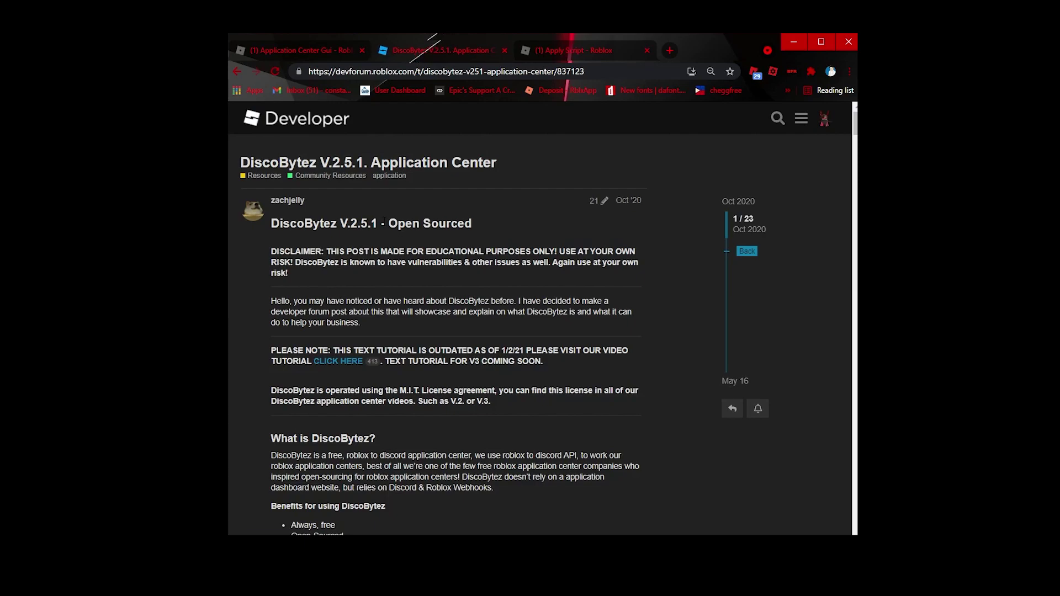
Read through the DiscoBytez V.2.5.1 forum tutorial from the benefits list to the Discord channel and webhook setup steps.
scroll(382, 217, down, 8)
scroll(388, 215, up, 1)
drag(390, 234, 271, 164)
click(271, 165)
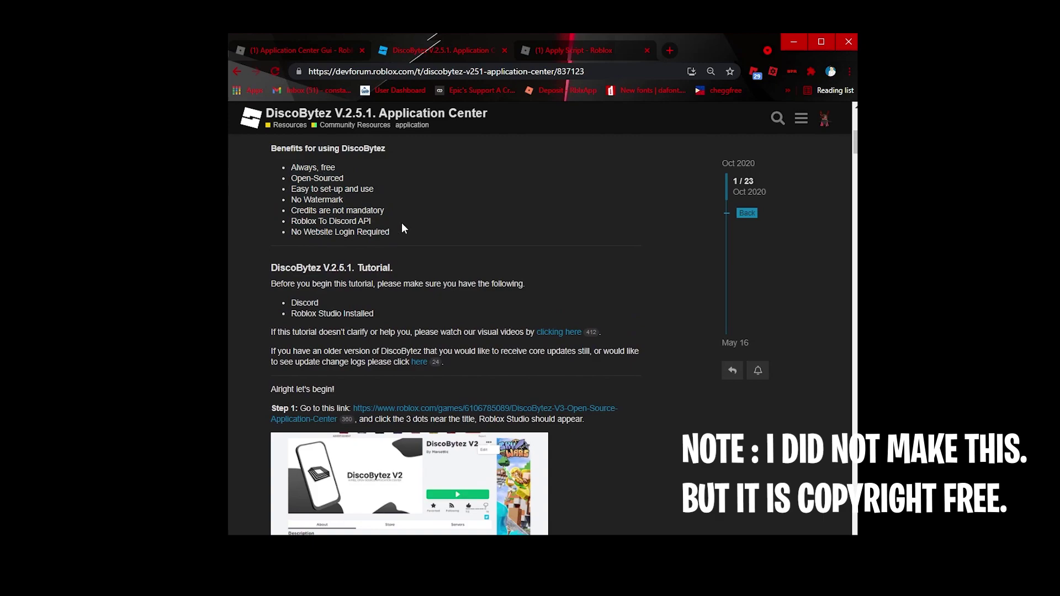
scroll(402, 229, down, 5)
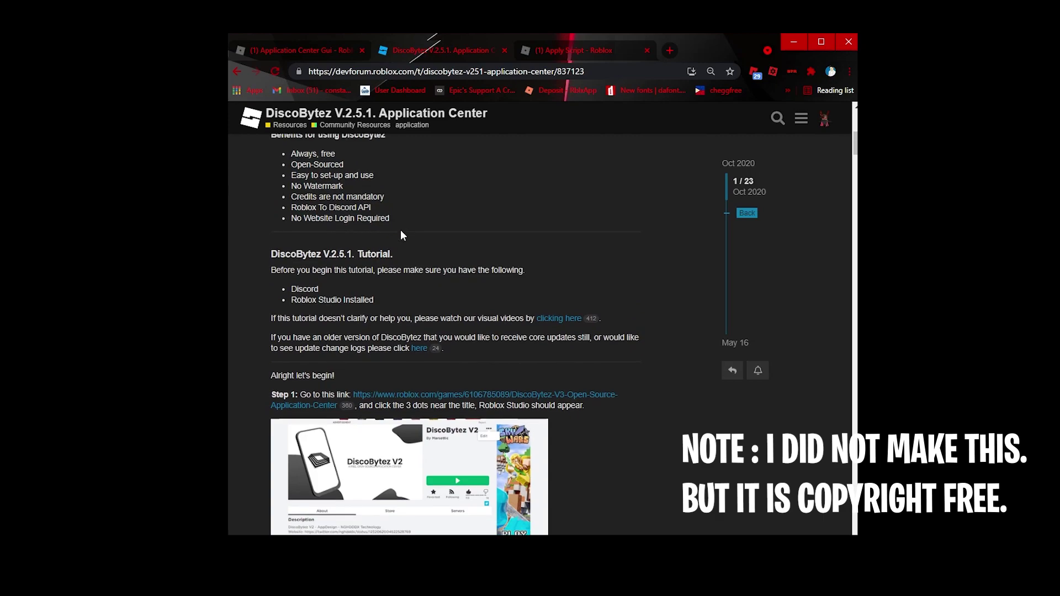
scroll(458, 274, down, 5)
scroll(478, 283, up, 3)
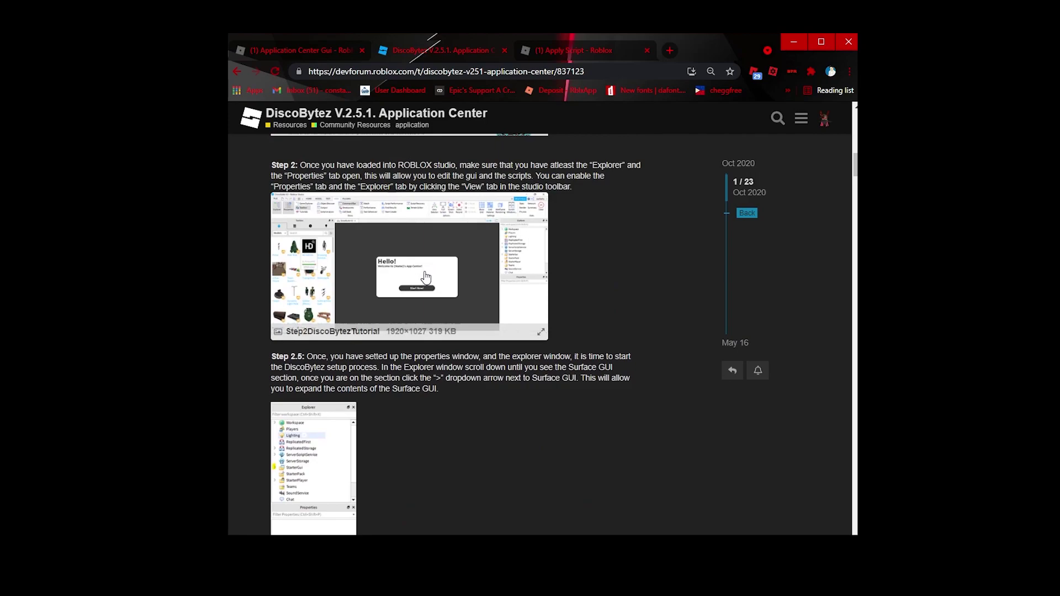
scroll(457, 249, down, 5)
scroll(455, 252, down, 12)
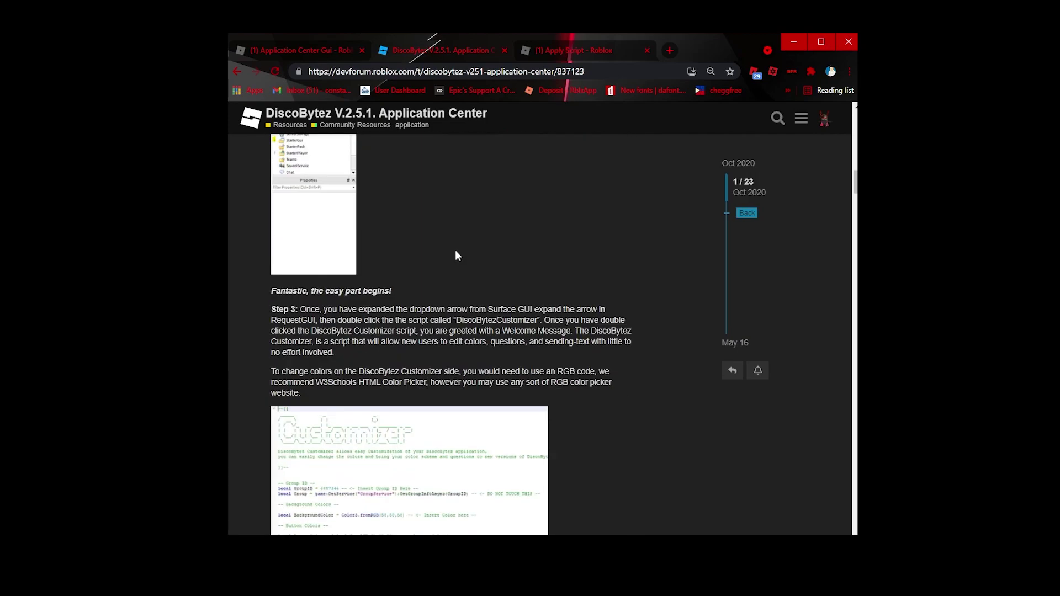
scroll(456, 254, down, 8)
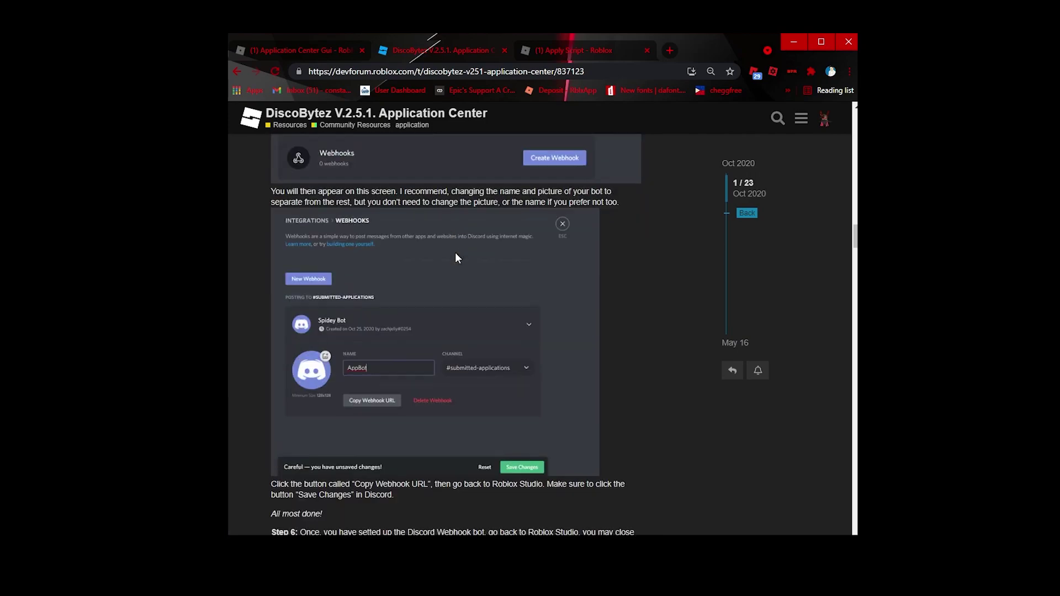
scroll(552, 298, up, 9)
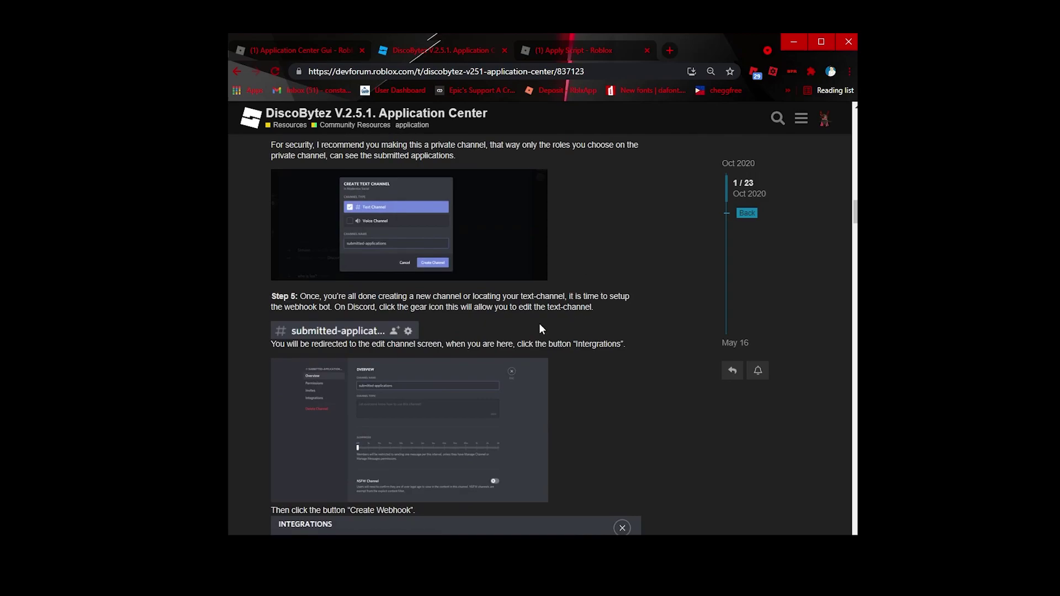
scroll(594, 310, up, 2)
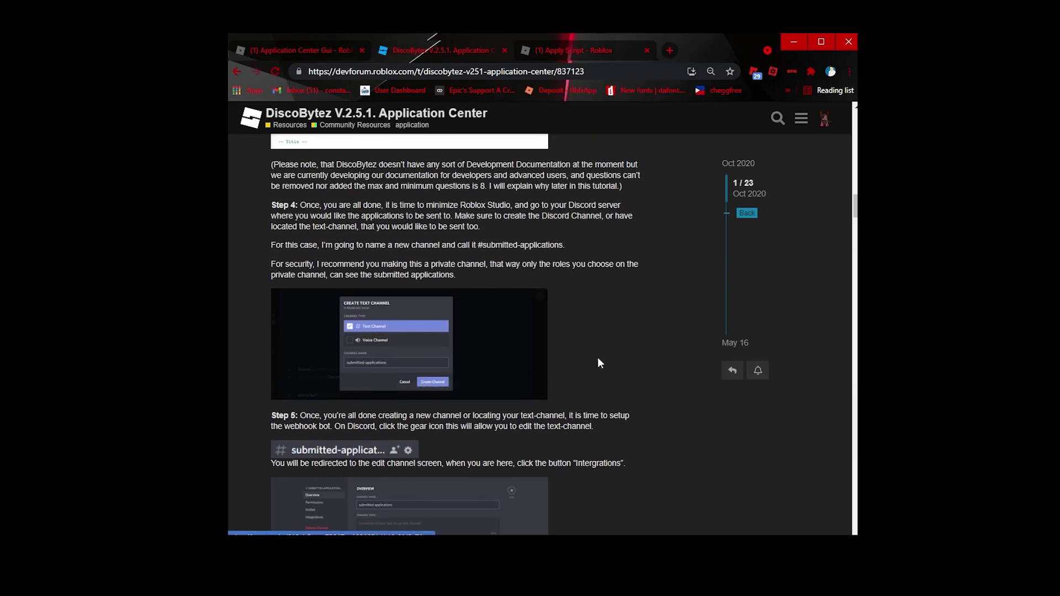
View the tutorial's enlarged images on creating the text channel, opening its integrations and setting up the webhook.
click(530, 345)
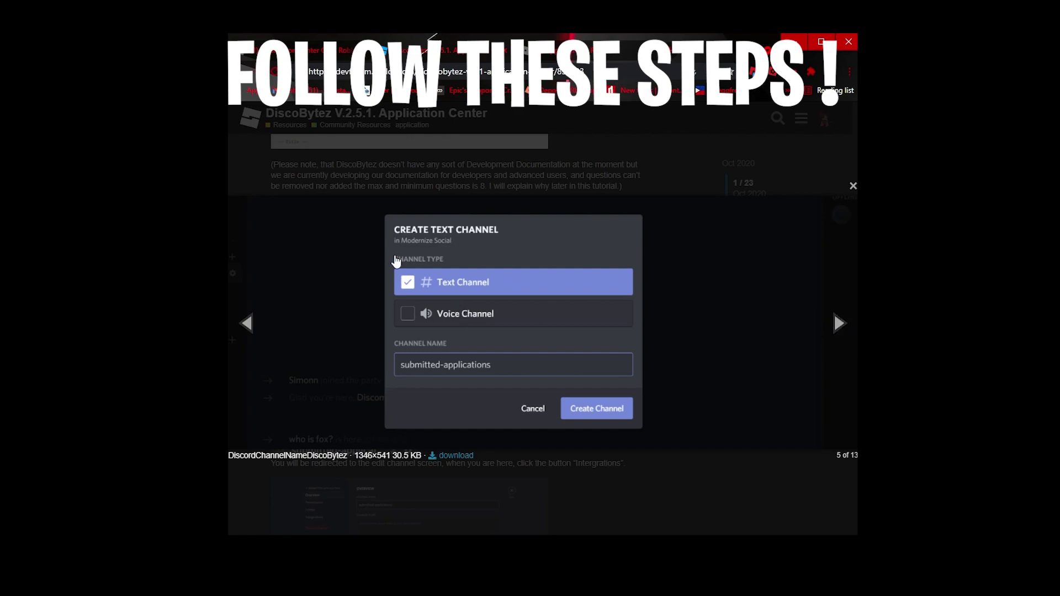
click(839, 324)
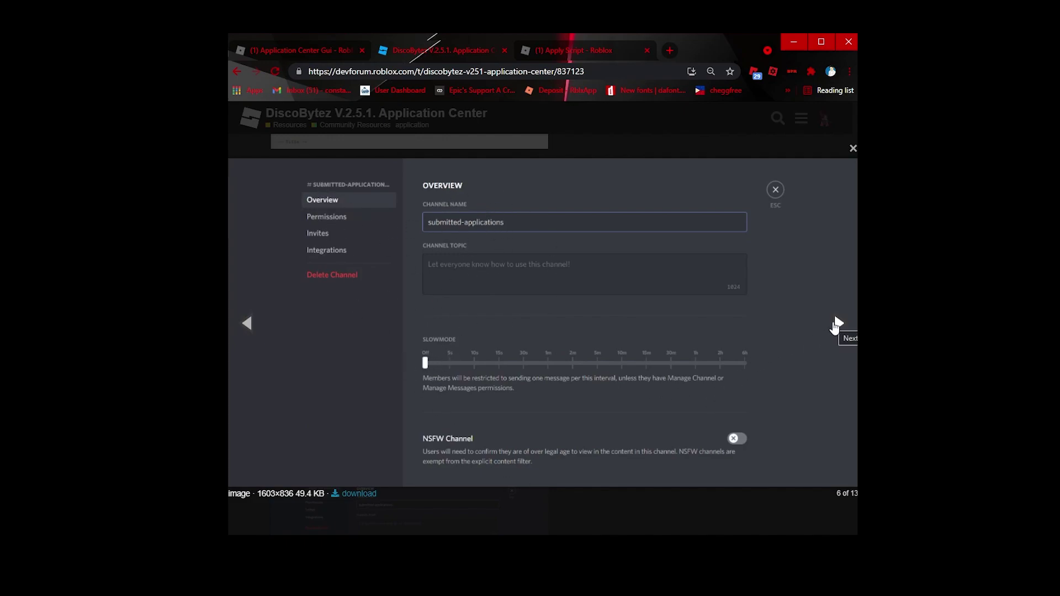
click(836, 326)
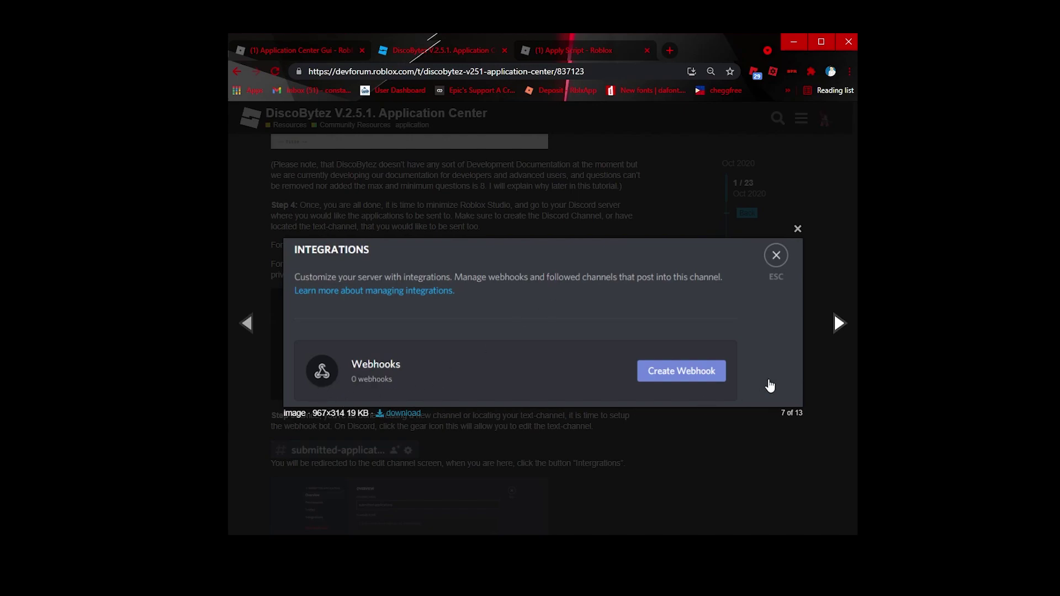
click(839, 325)
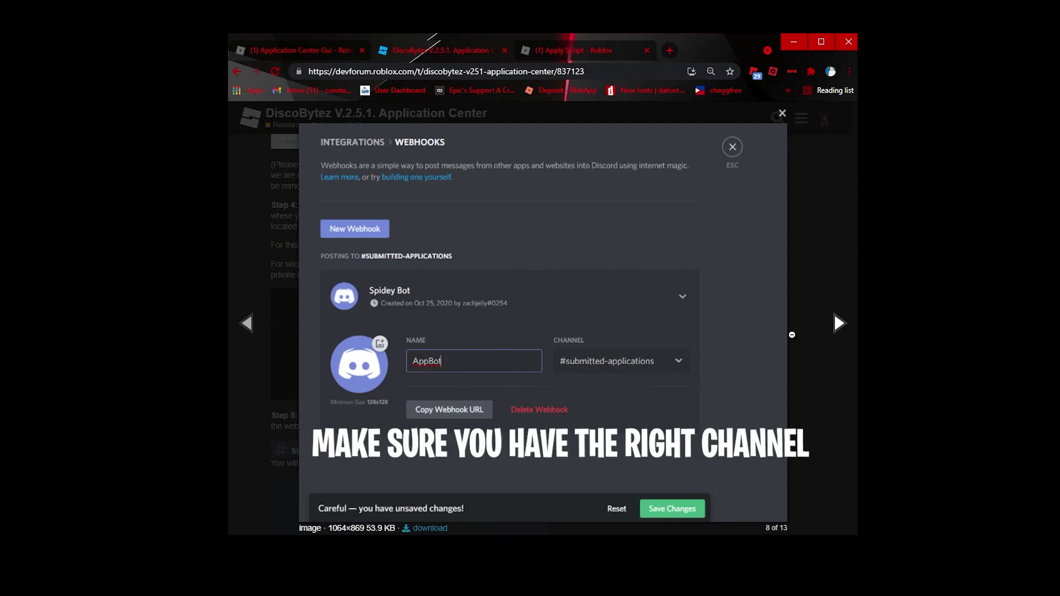
click(826, 333)
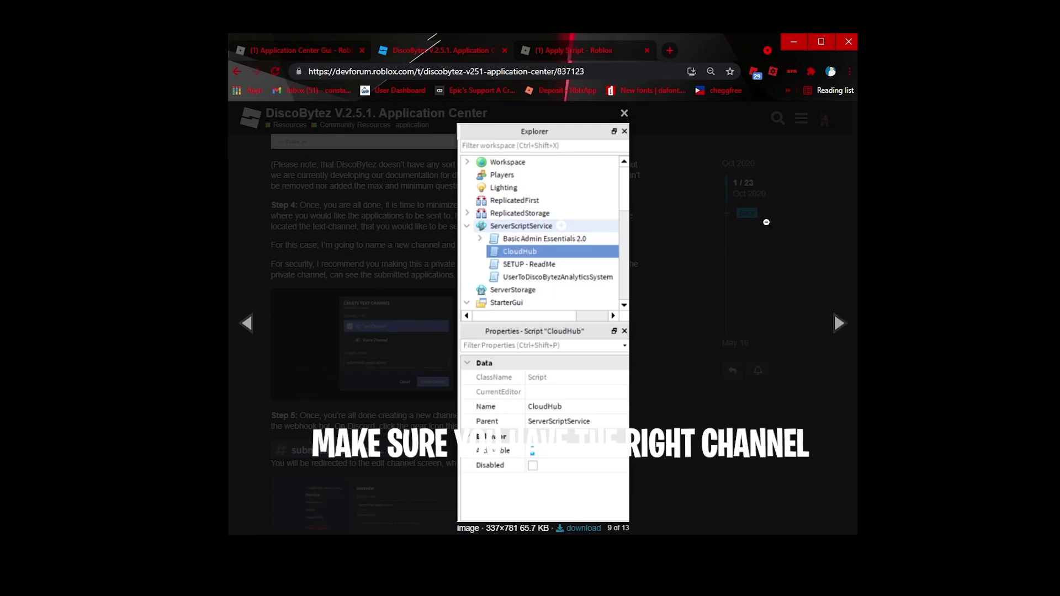
click(765, 221)
Read the tutorial instructions on copying the webhook URL and going to ServerScriptService in Step 6.
scroll(585, 356, down, 15)
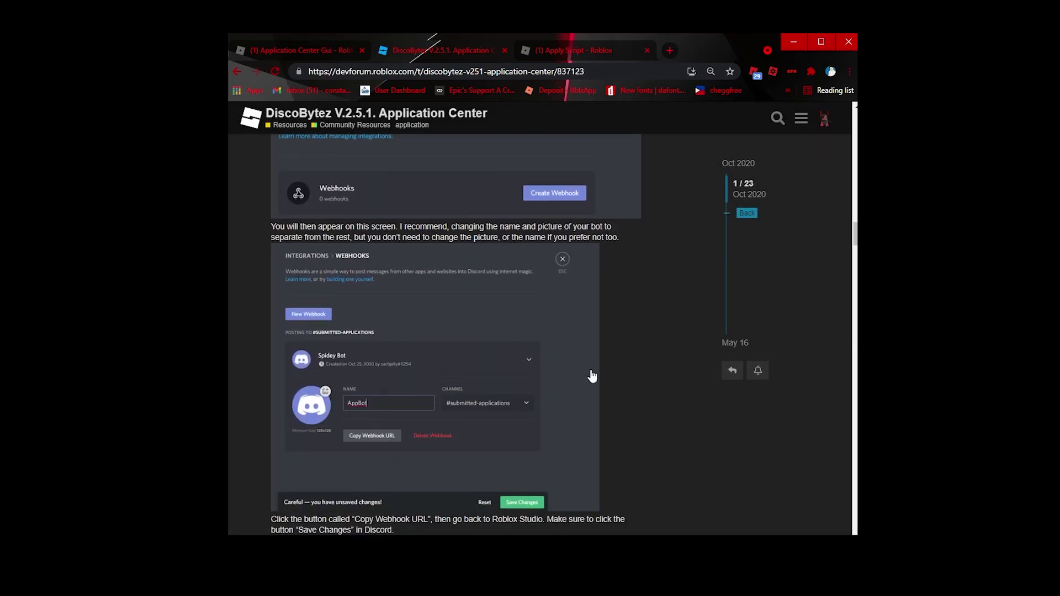
scroll(436, 356, down, 1)
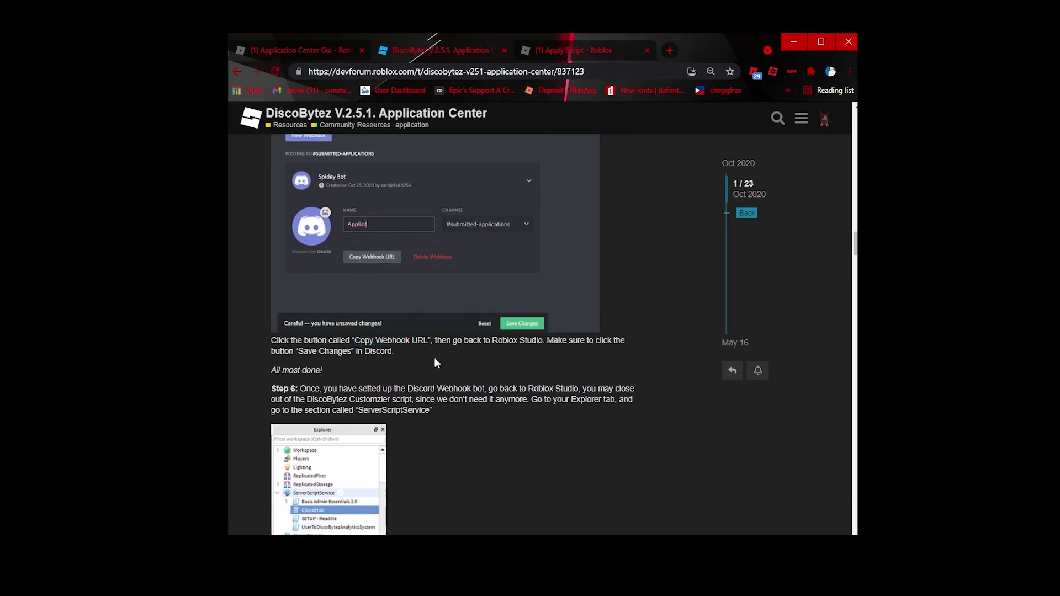
scroll(441, 409, down, 1)
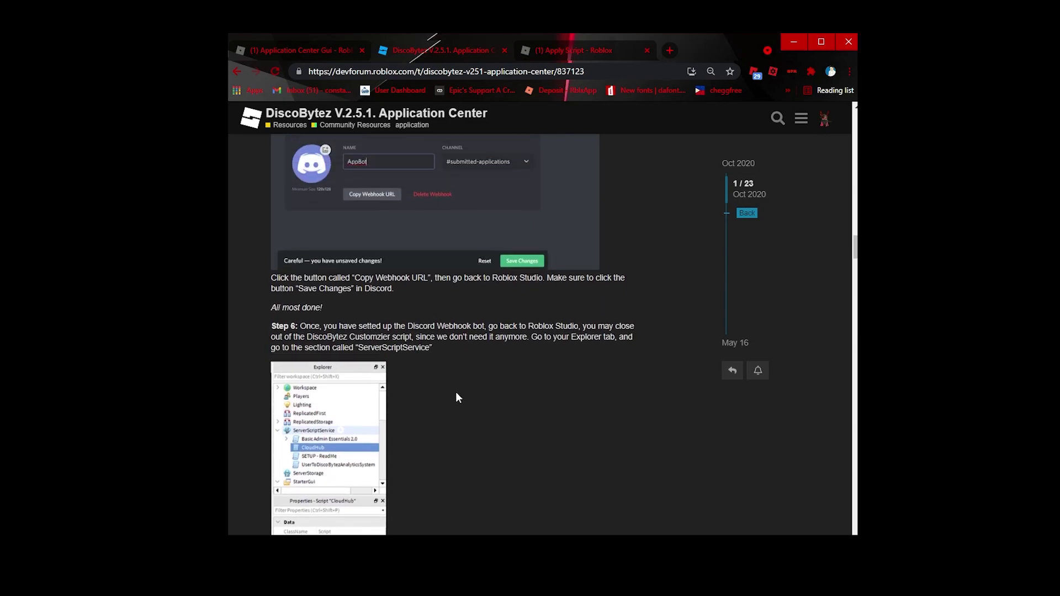
scroll(469, 386, up, 2)
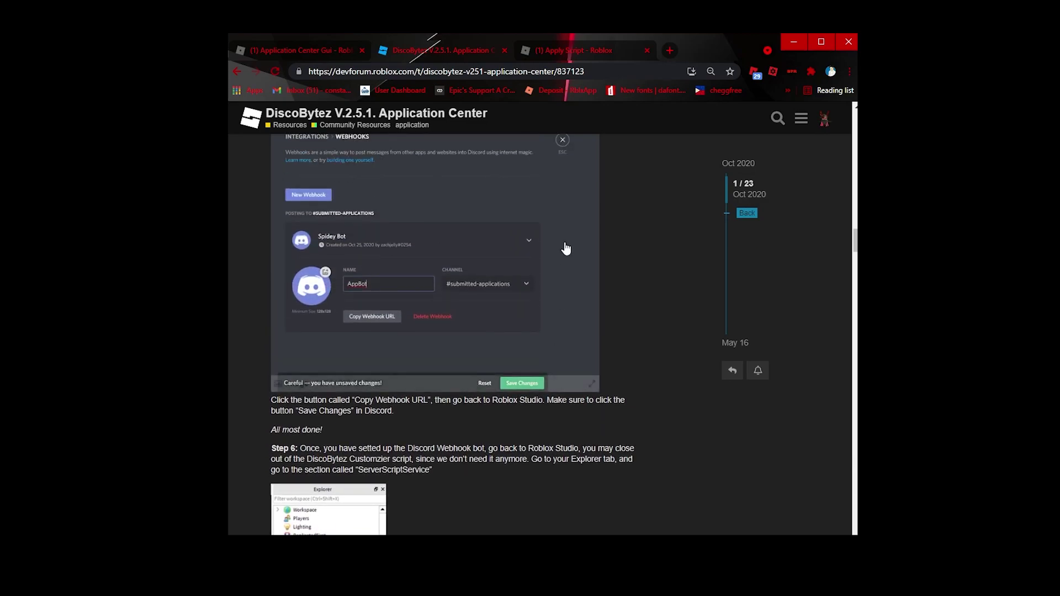
Open the Roblox Create page in a new tab, launch Roblox Studio for a new experience and start a Baseplate place.
click(567, 50)
right_click(509, 110)
click(531, 113)
key(ctrl+Tab)
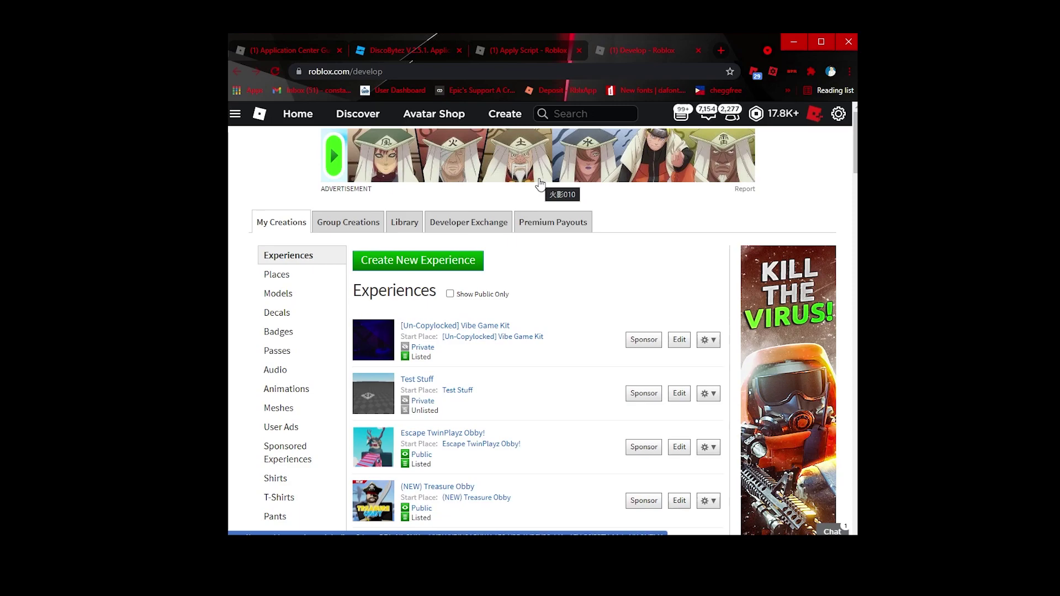
click(440, 270)
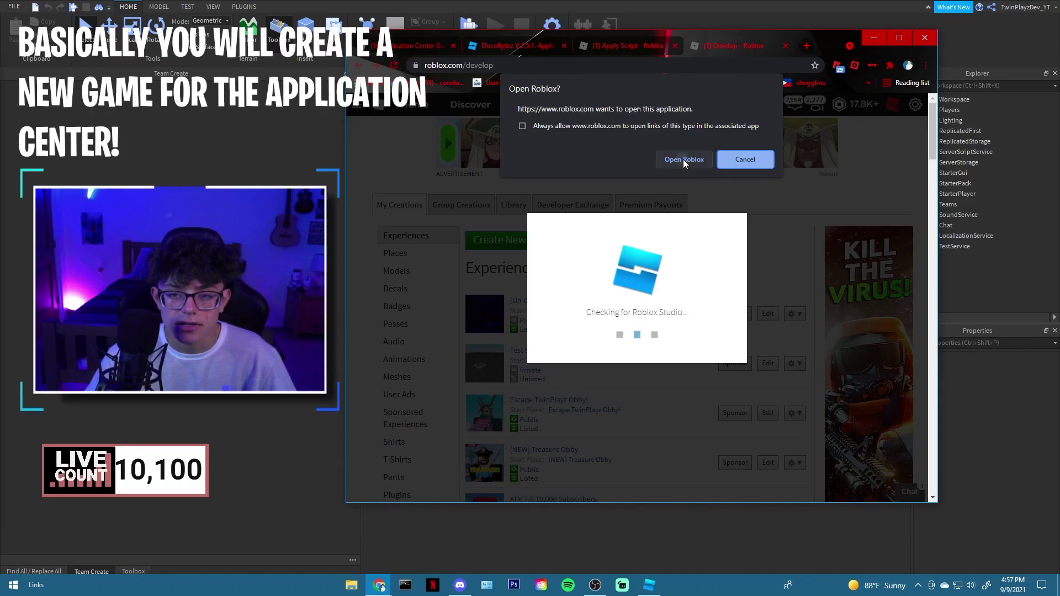
click(589, 172)
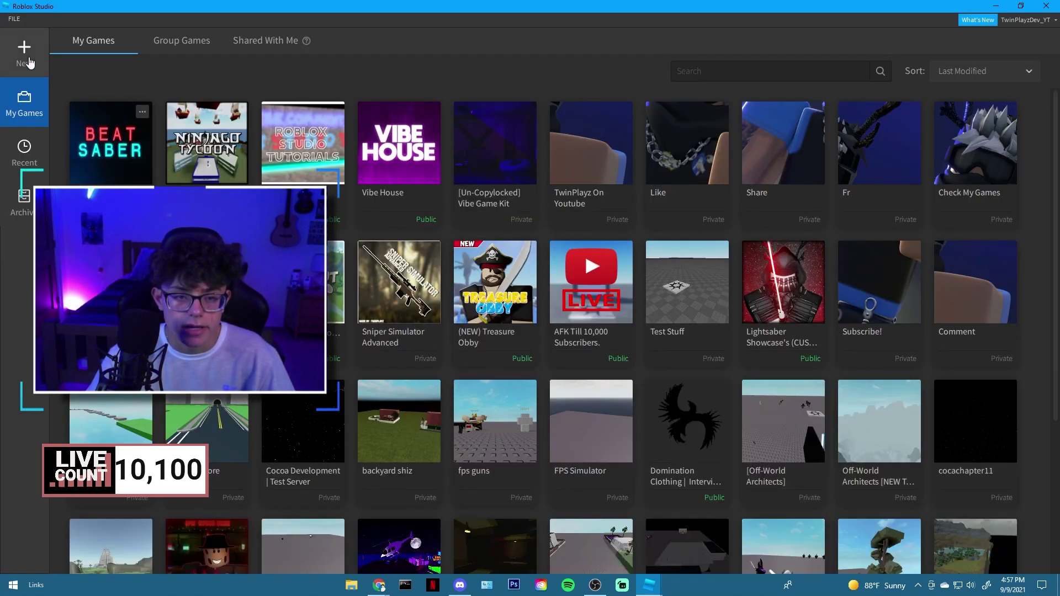
click(24, 56)
click(113, 132)
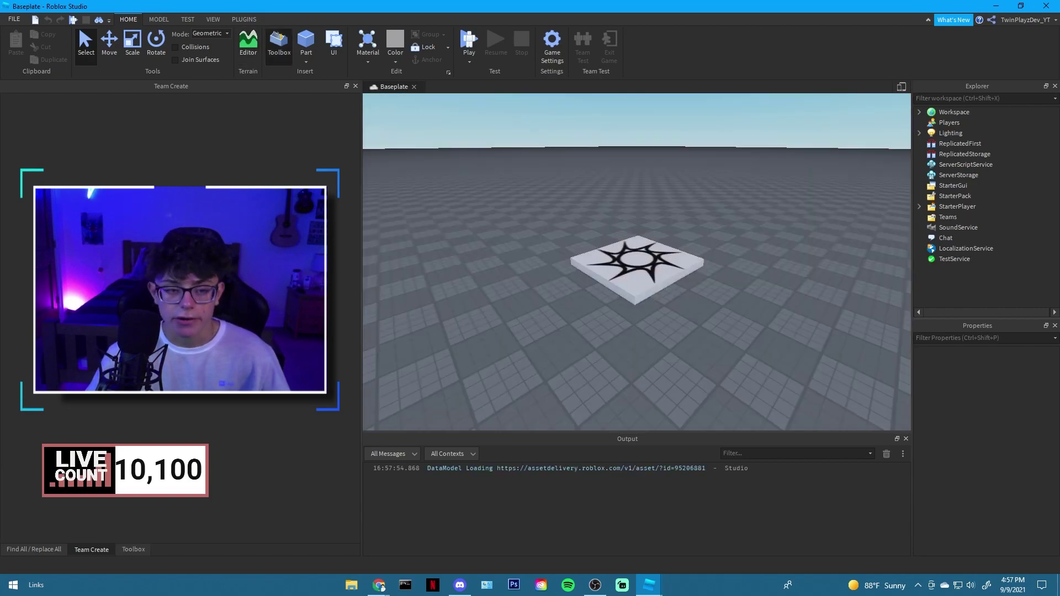
Insert the Application Center Gui model from the inventory's My Models into the place.
click(125, 548)
click(118, 104)
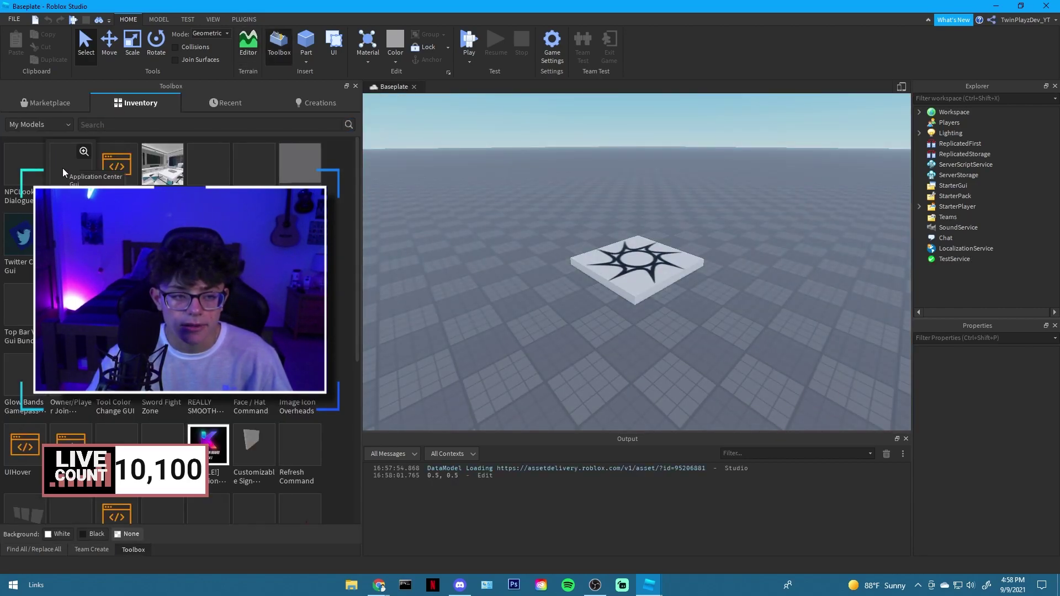
click(61, 168)
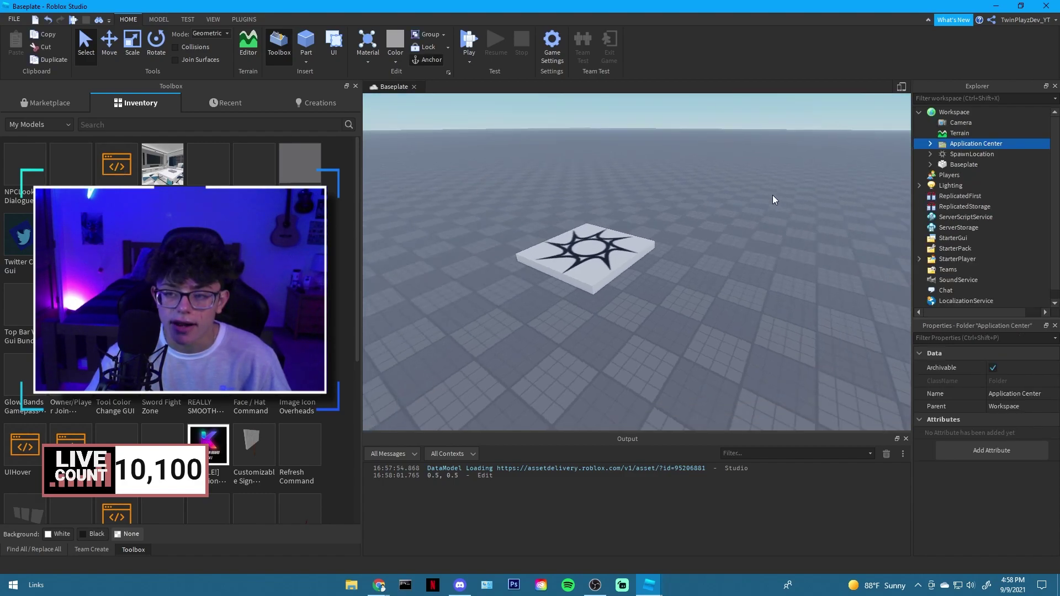
Move F1 and FilterFunc from the Application Center folder's ReplicatedStorage model into the game's ReplicatedStorage service.
click(930, 143)
click(941, 154)
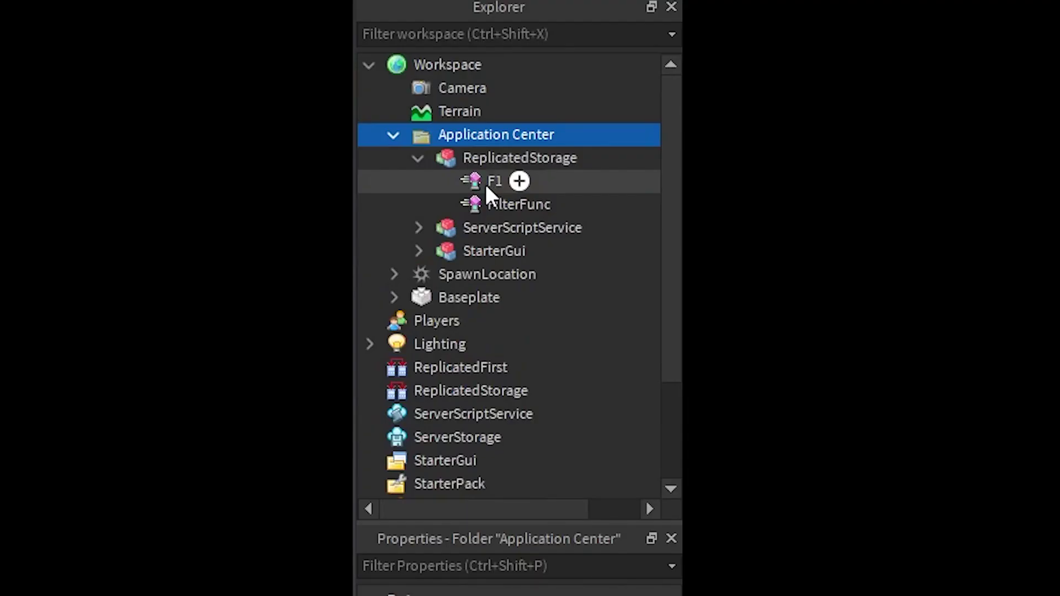
click(486, 184)
shift+click(442, 203)
drag(434, 184, 520, 389)
click(418, 181)
ctrl+click(466, 204)
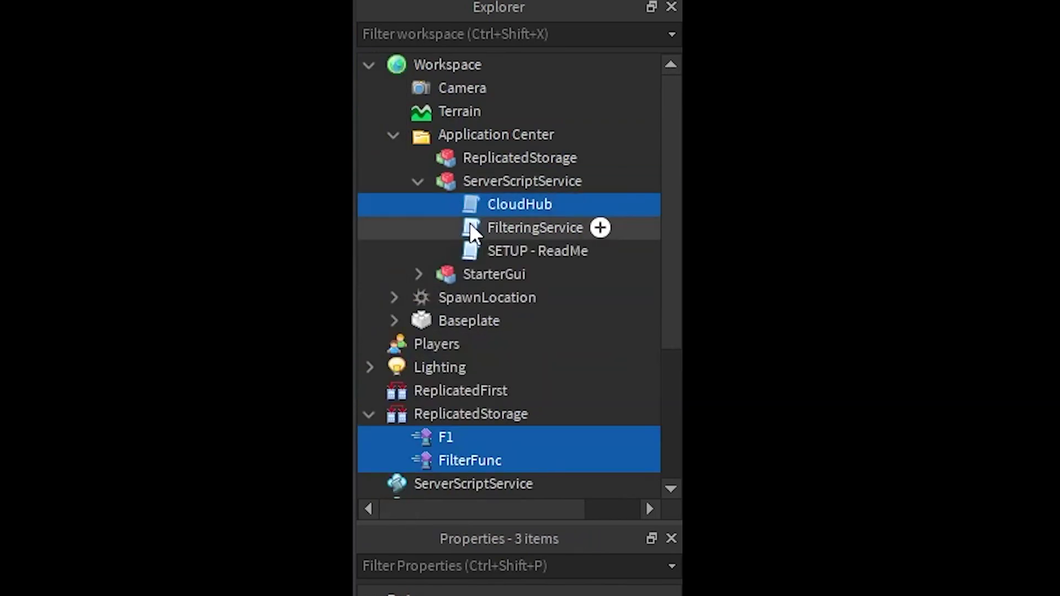
ctrl+click(469, 226)
ctrl+click(473, 248)
drag(477, 208, 508, 92)
scroll(513, 122, up, 2)
Move the Application Center folder's ServerScriptService and StarterGui models into the game services of the same names.
drag(460, 178, 531, 284)
scroll(547, 276, down, 3)
drag(473, 175, 481, 326)
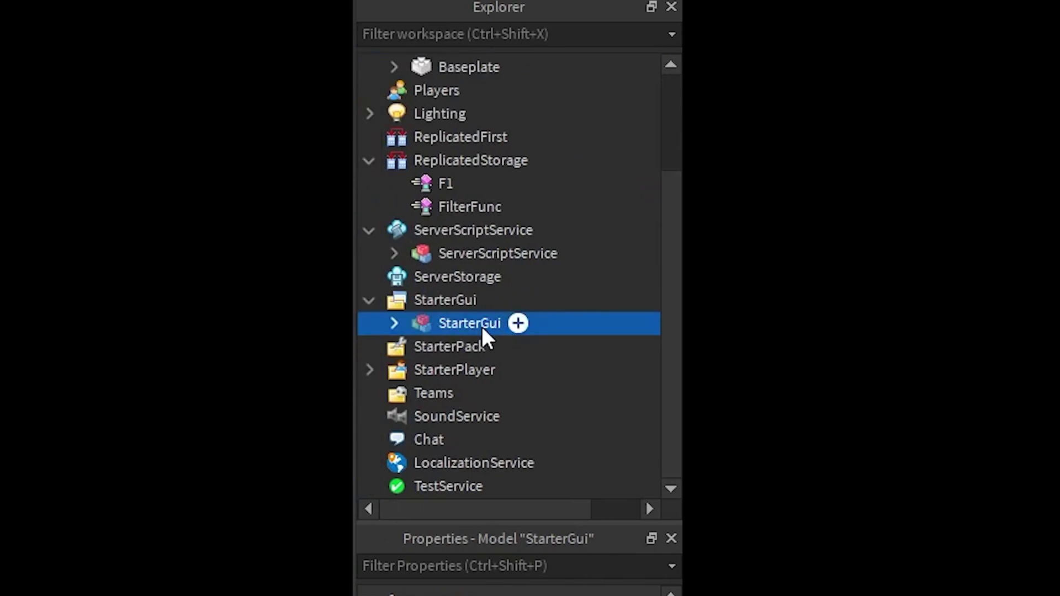
Ungroup the moved StarterGui and ServerScriptService models, and delete the leftover Application Center folder from the Workspace.
right_click(452, 326)
click(411, 541)
right_click(486, 296)
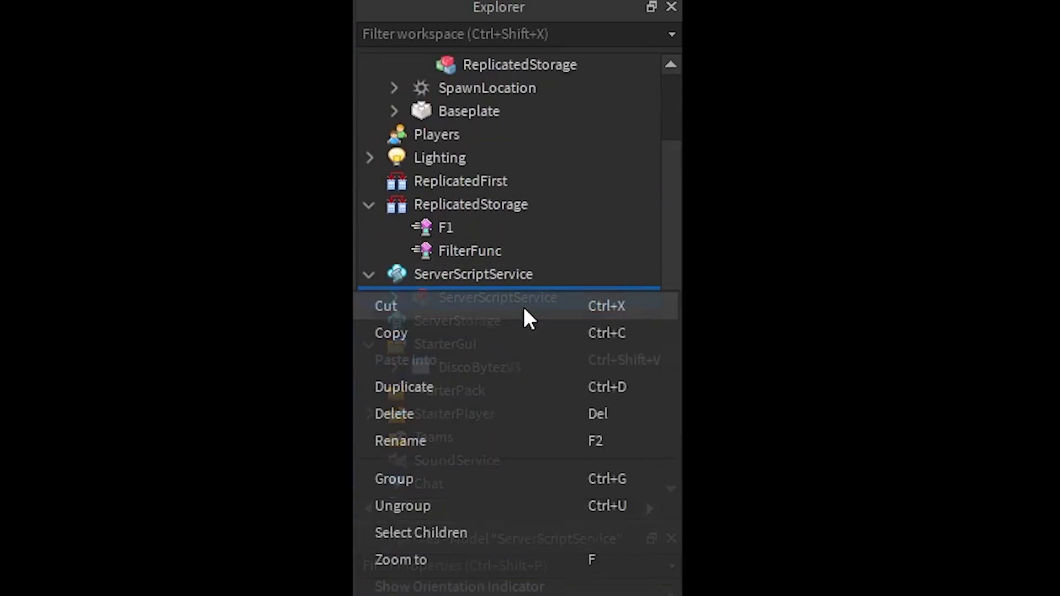
click(425, 504)
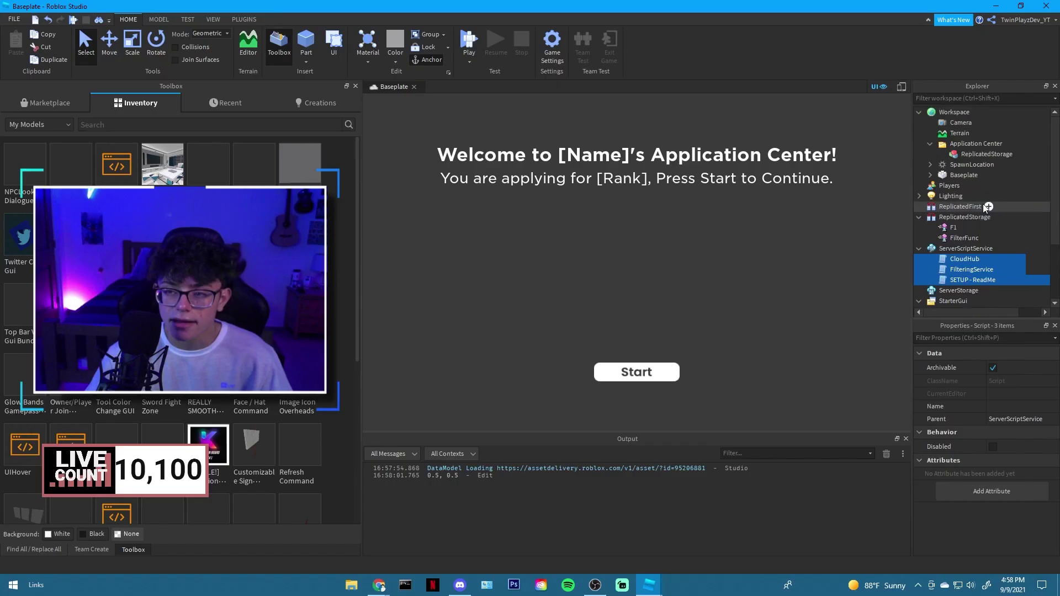
click(961, 145)
key(Delete)
Open the CloudHub script in ServerScriptService and place the cursor inside the empty webhook string.
scroll(962, 149, down, 2)
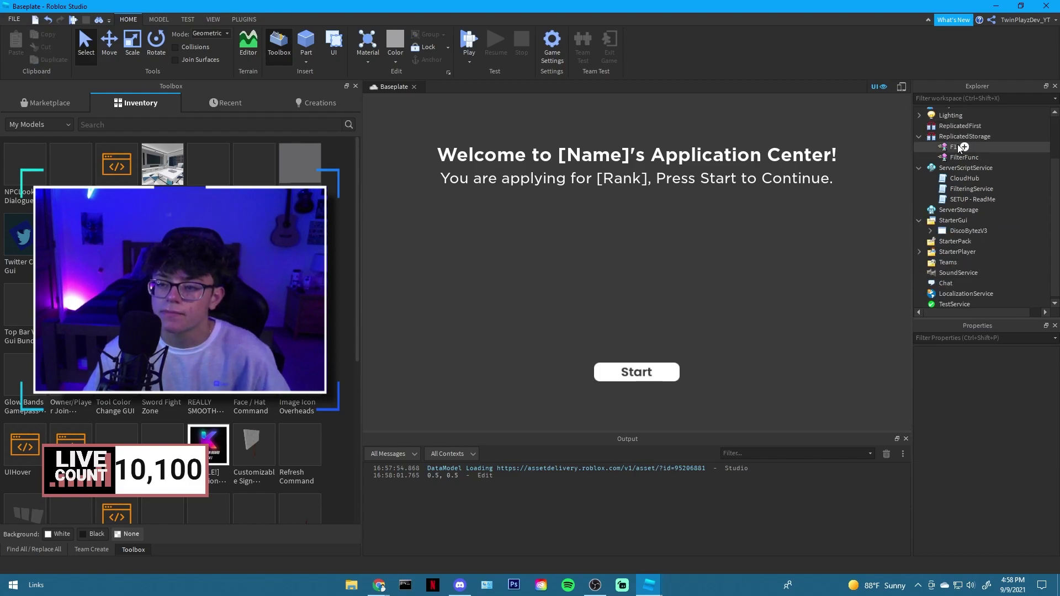
double_click(964, 179)
click(470, 108)
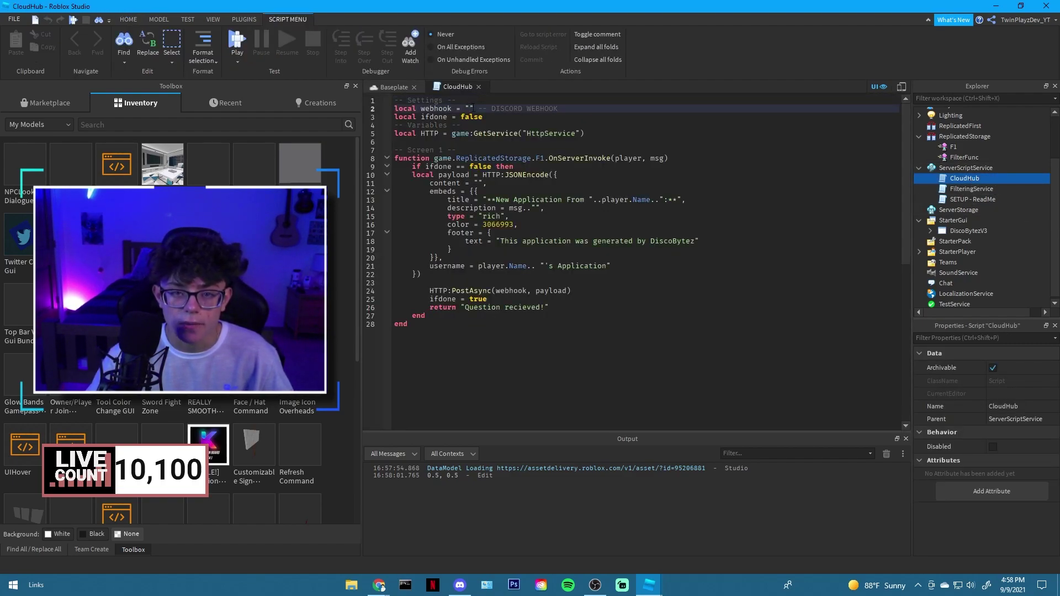
Switch to Chrome and examine the DevForum guide's steps on copying the webhook URL and replacing it in CloudHub, including the enlarged script image.
click(379, 584)
click(353, 551)
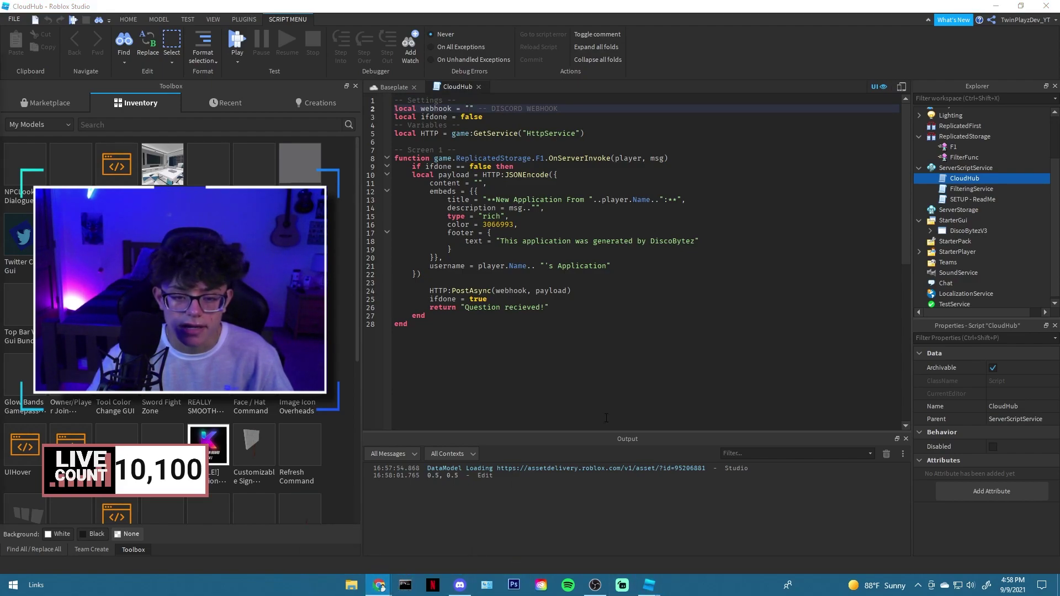
click(379, 584)
click(508, 40)
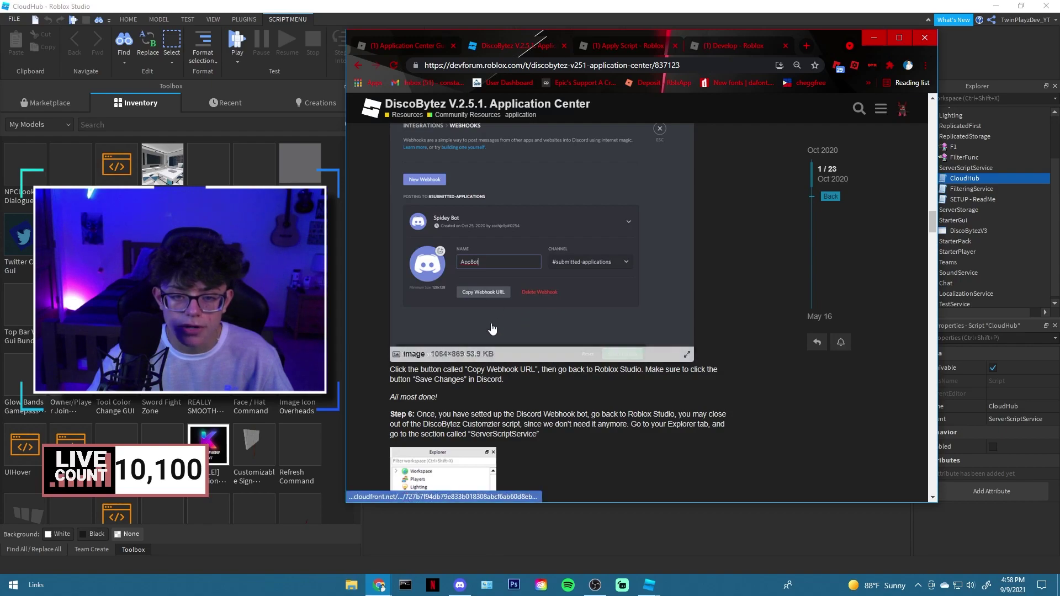
scroll(468, 355, up, 2)
scroll(471, 366, down, 10)
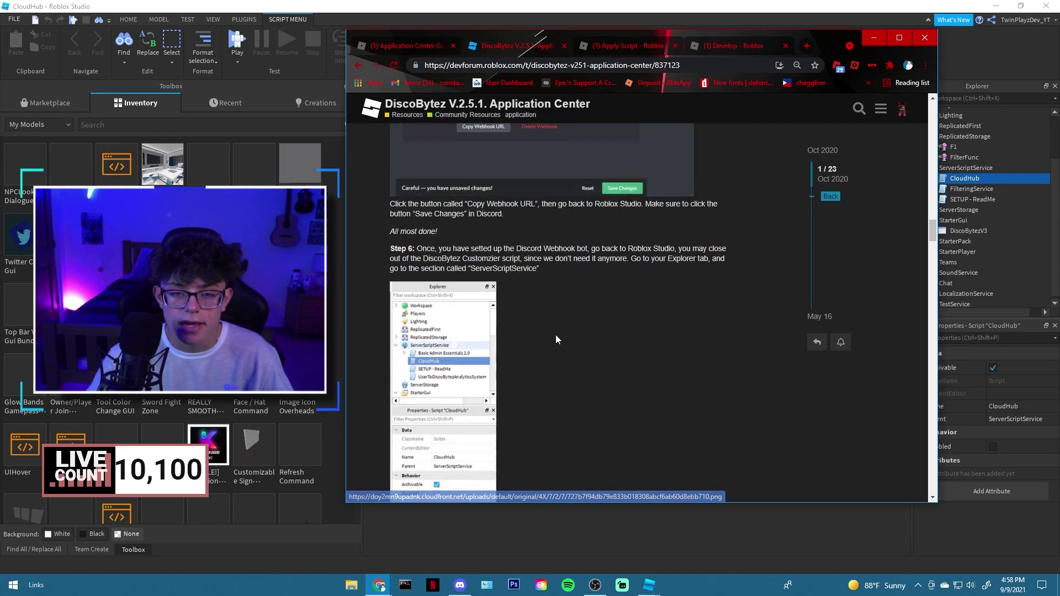
scroll(513, 315, down, 1)
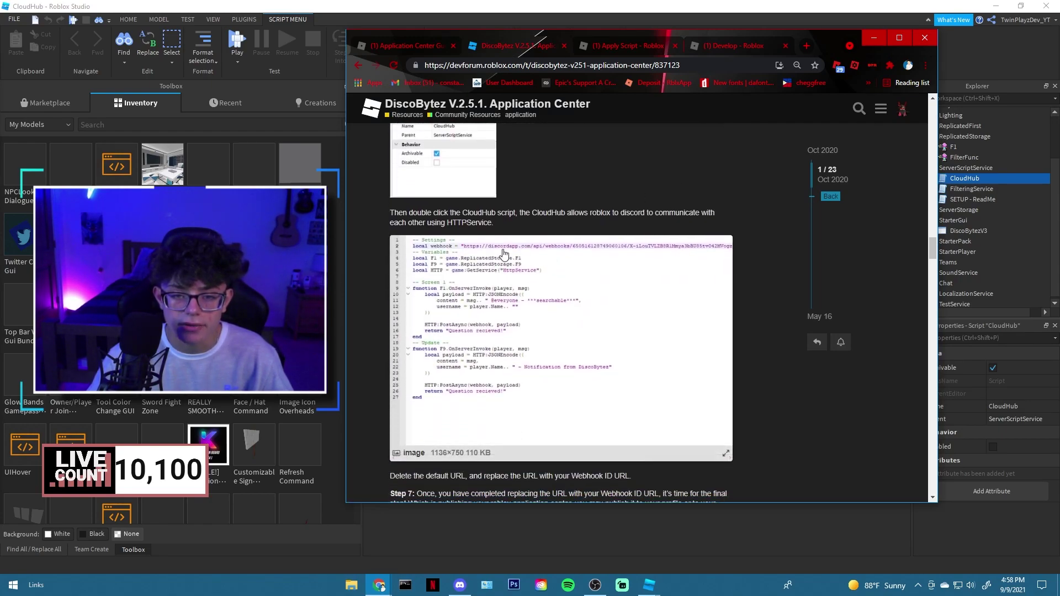
click(510, 255)
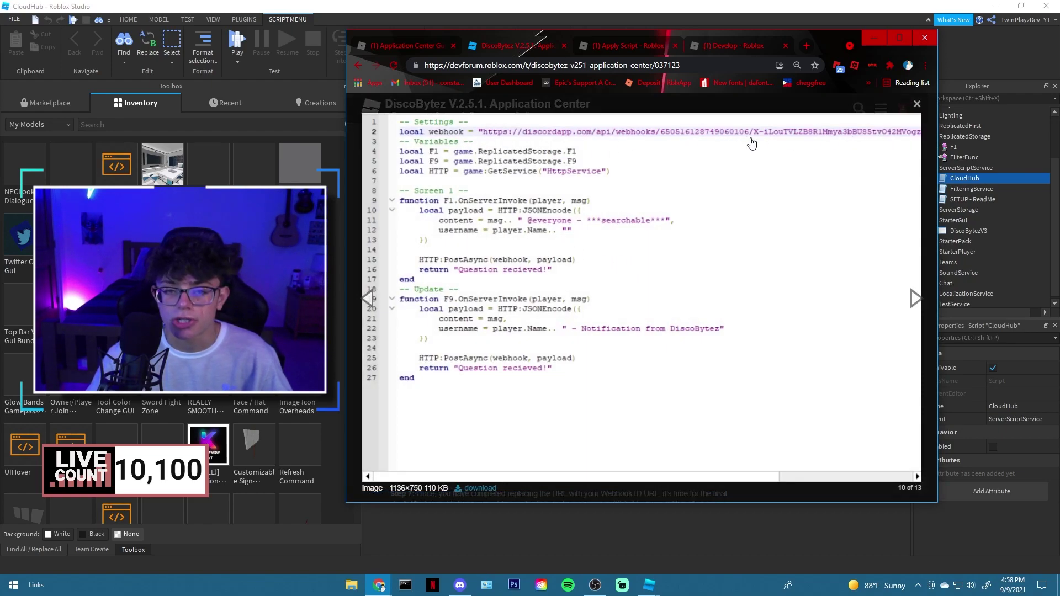
click(855, 138)
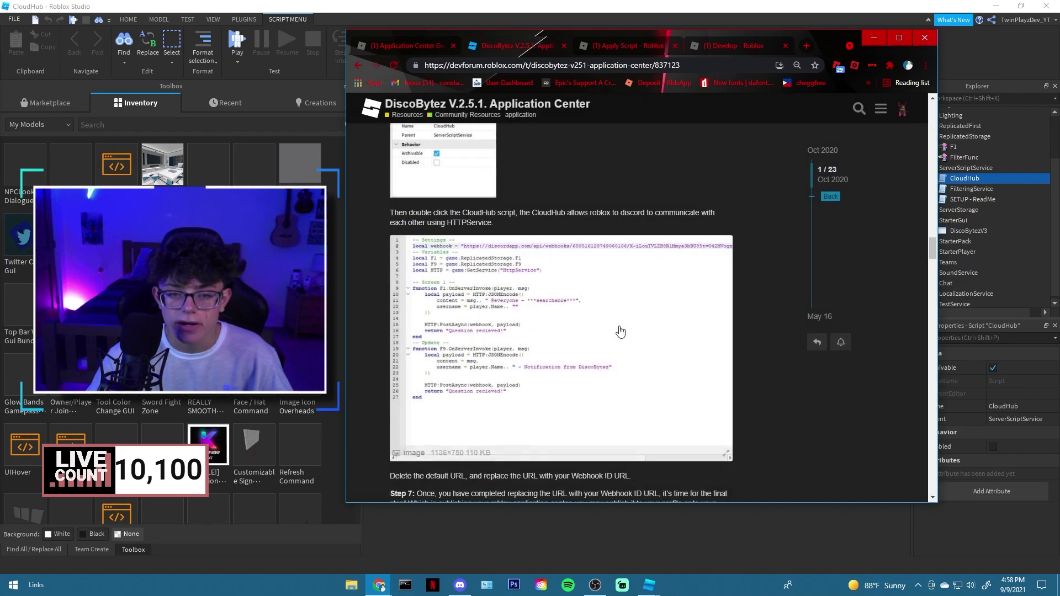
scroll(770, 290, down, 3)
scroll(714, 451, down, 1)
click(705, 512)
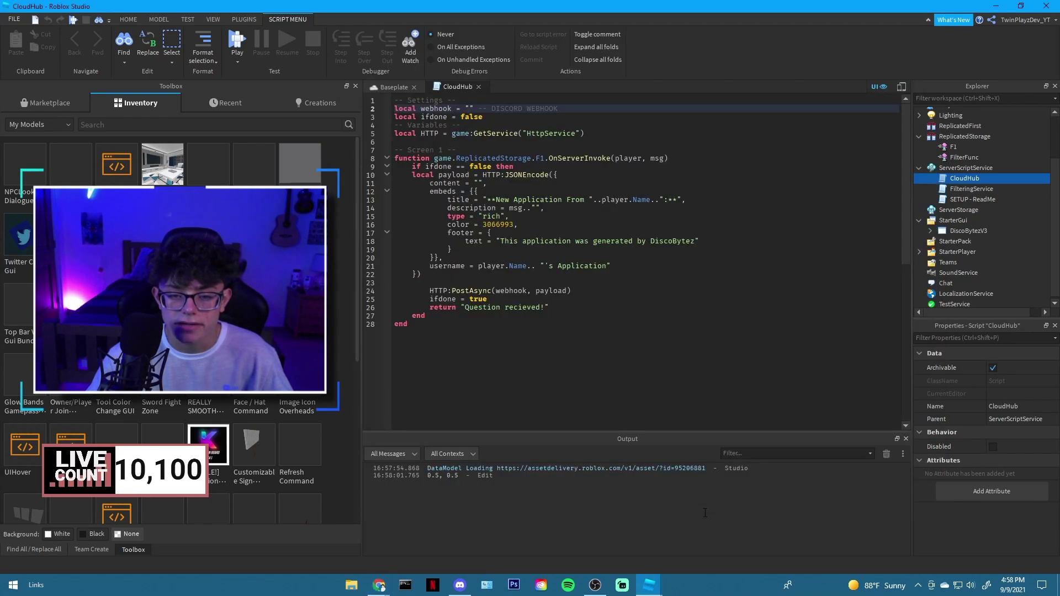
Close the CloudHub script and clear the output log.
click(479, 87)
click(487, 132)
click(886, 453)
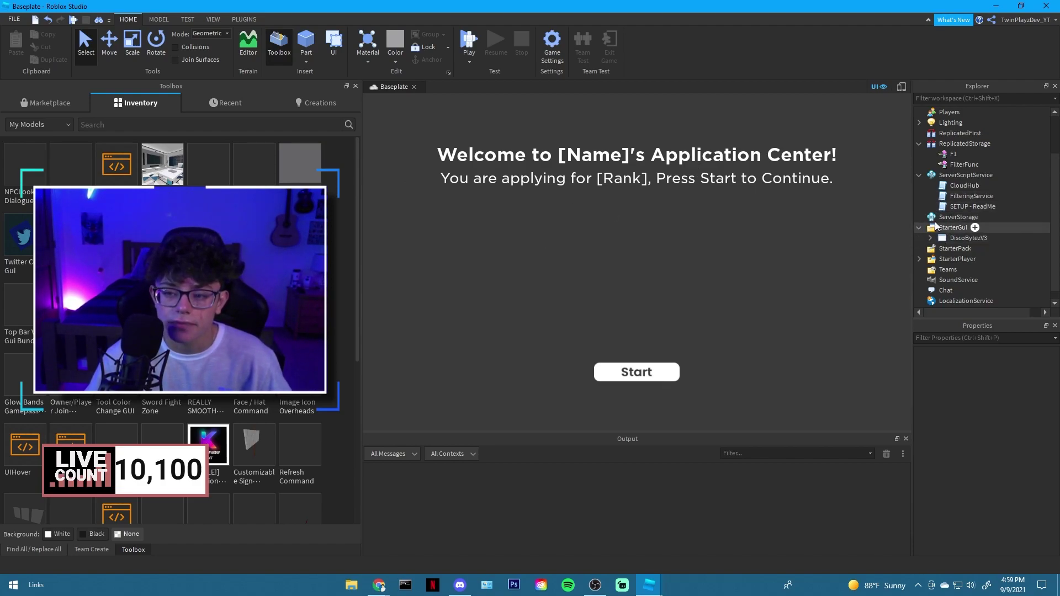
Read the SETUP - ReadMe script's webhook and setup instructions, close it and delete it from ServerScriptService.
double_click(972, 206)
drag(412, 225, 483, 284)
click(535, 334)
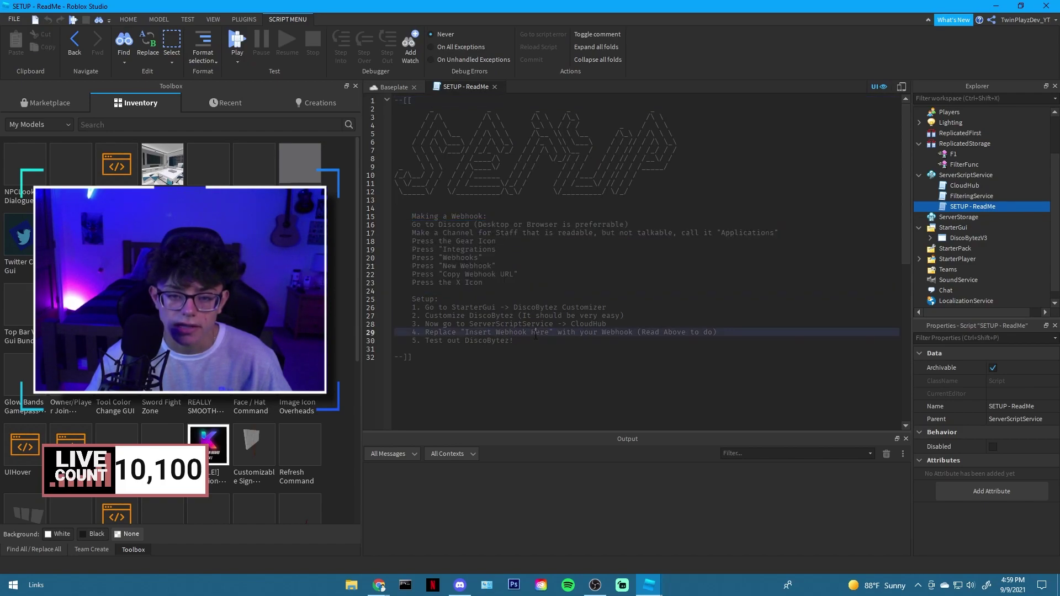
click(495, 86)
key(Delete)
Expand DiscoBytezV3 in StarterGui and open its DiscoBytezCustomizer script.
click(931, 238)
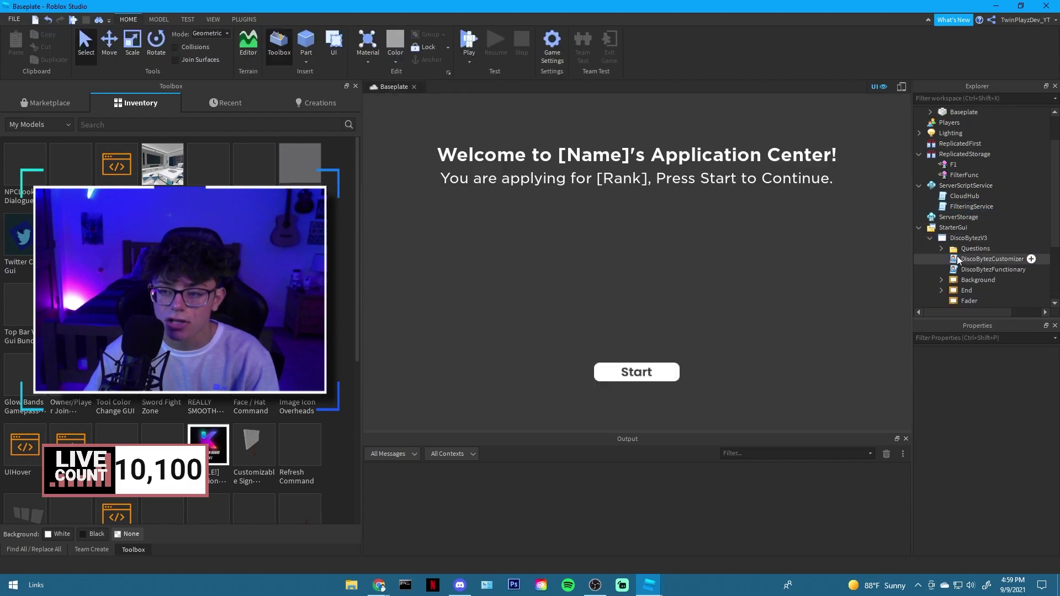
scroll(946, 257, down, 1)
click(954, 230)
double_click(972, 229)
double_click(971, 240)
click(612, 86)
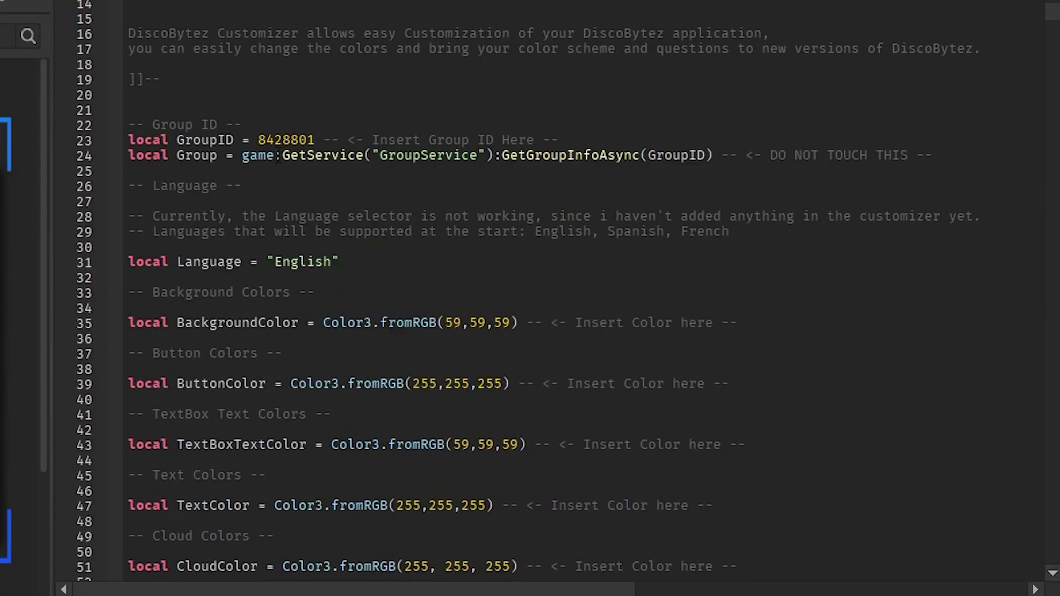
Examine the customizer's GroupID setting and the group-based title, and check the Roblox group's page in the browser.
double_click(285, 141)
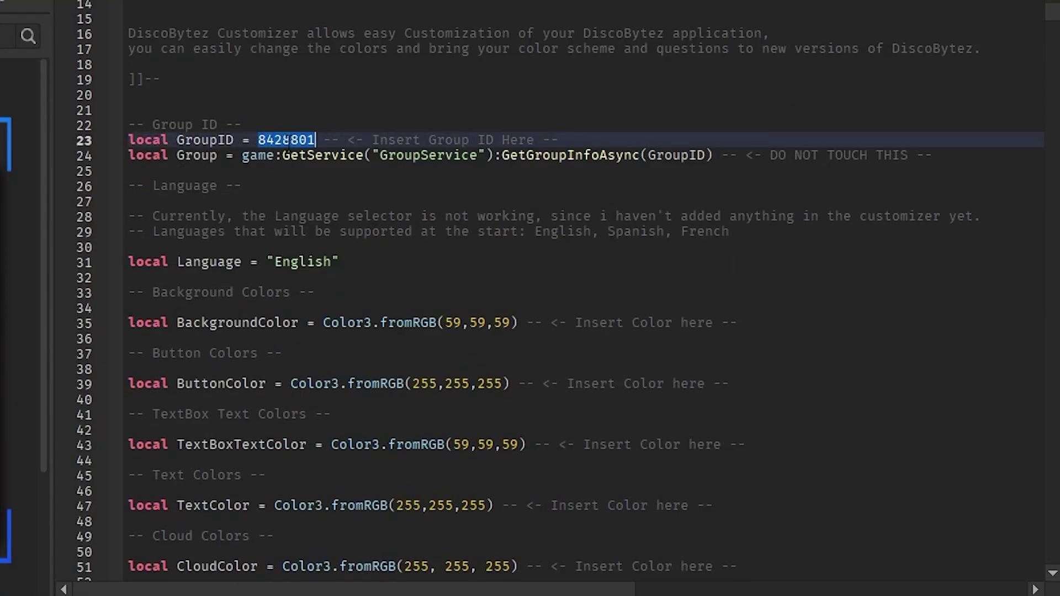
scroll(285, 140, down, 10)
scroll(298, 132, up, 3)
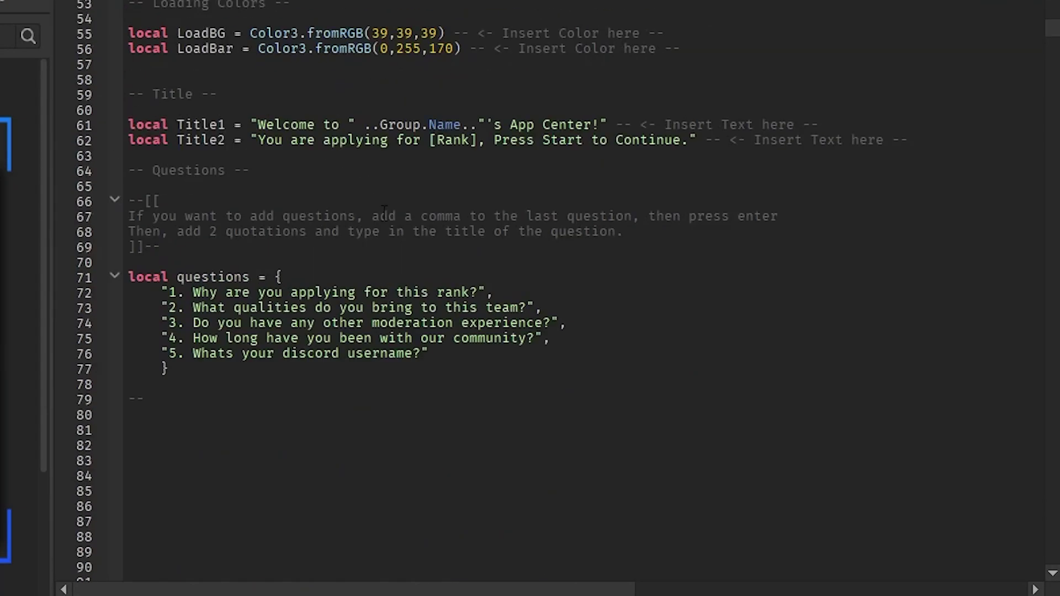
click(310, 125)
scroll(295, 298, up, 14)
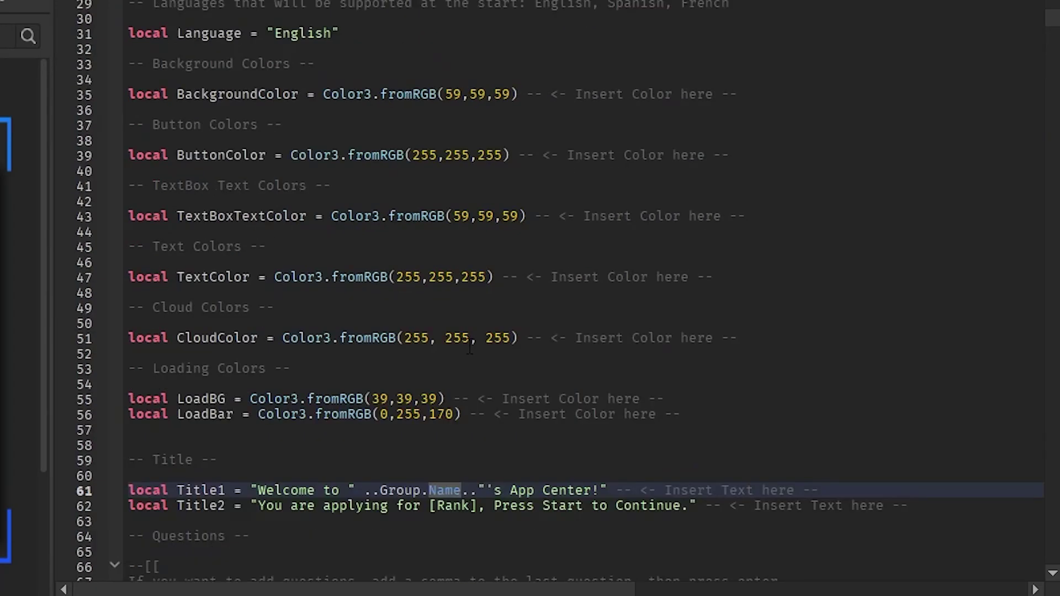
double_click(285, 186)
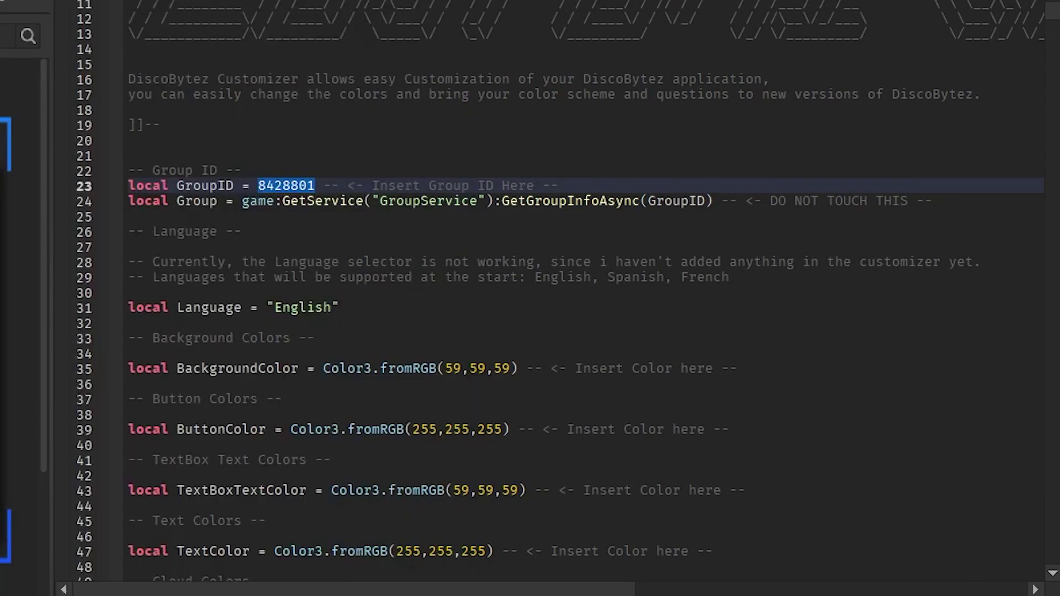
key(alt+Tab)
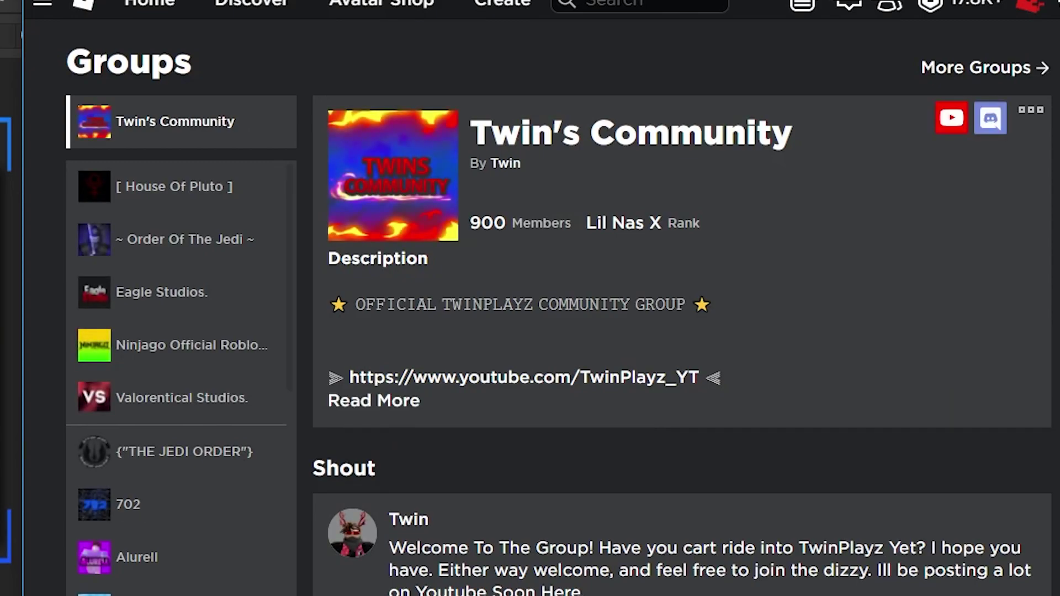
key(alt+Tab)
click(279, 257)
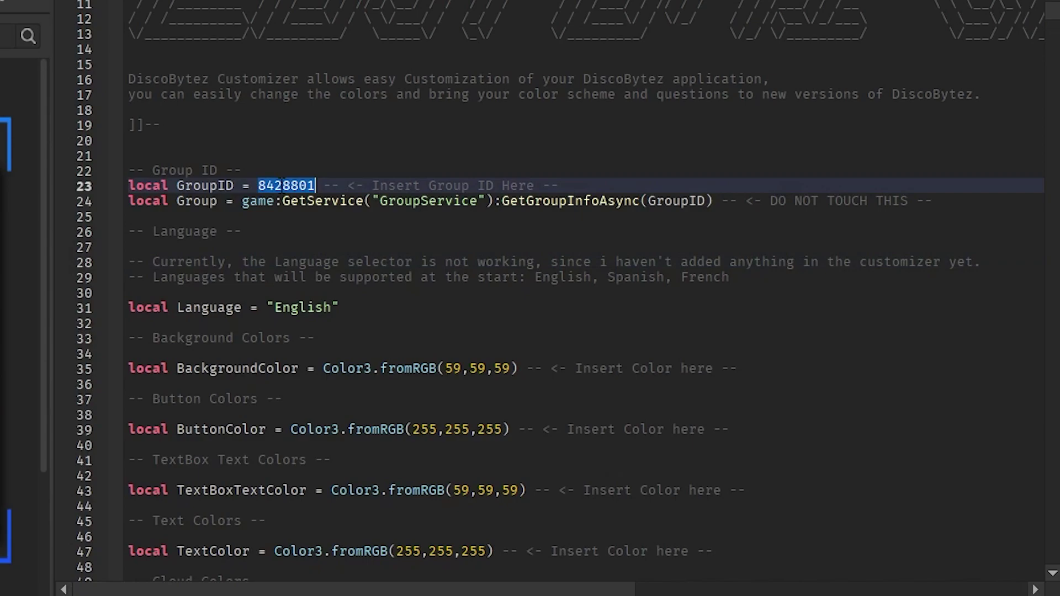
Examine the customizer's Language, color and Title1 and Title2 text settings.
scroll(302, 226, down, 1)
click(304, 276)
double_click(303, 264)
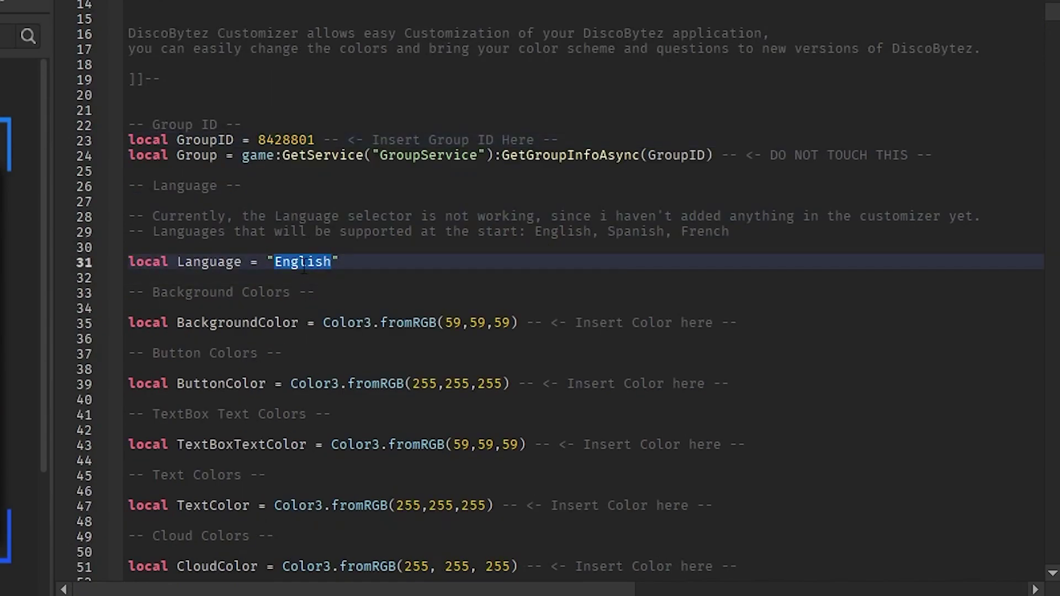
click(526, 336)
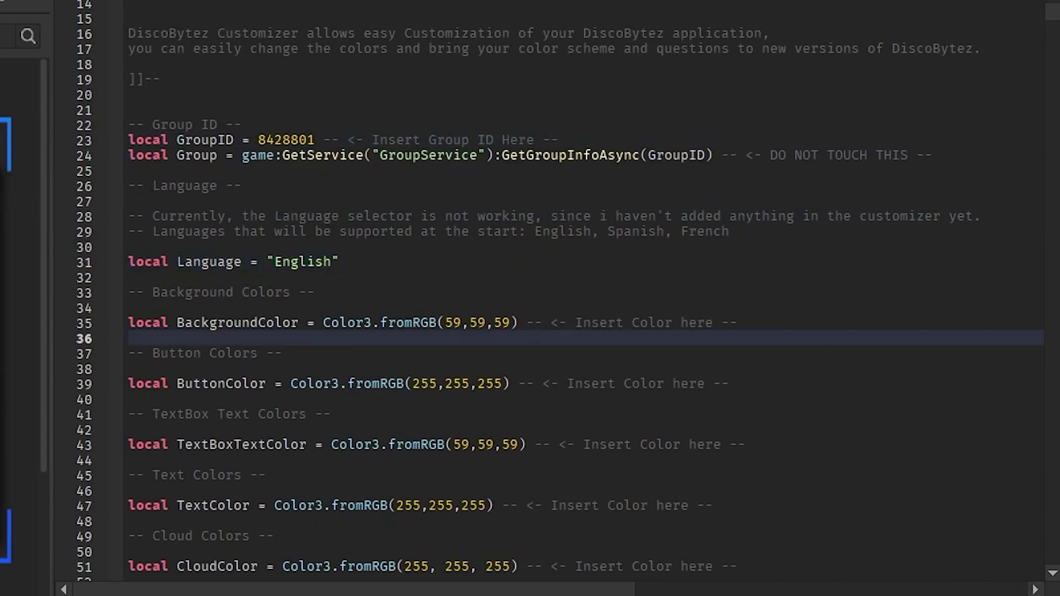
click(339, 308)
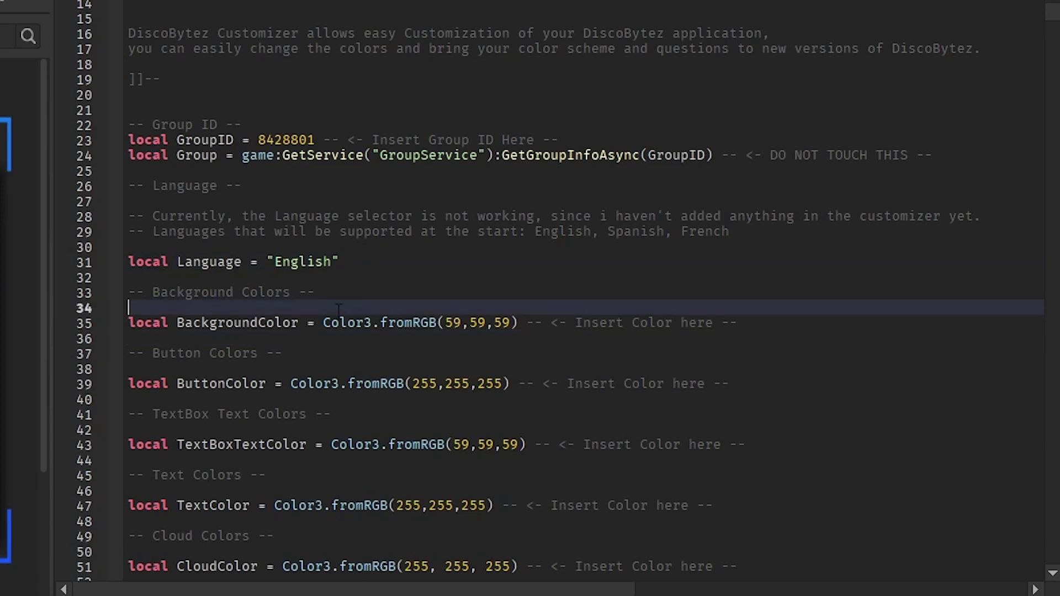
scroll(338, 308, down, 9)
double_click(187, 308)
double_click(221, 324)
double_click(212, 308)
click(291, 305)
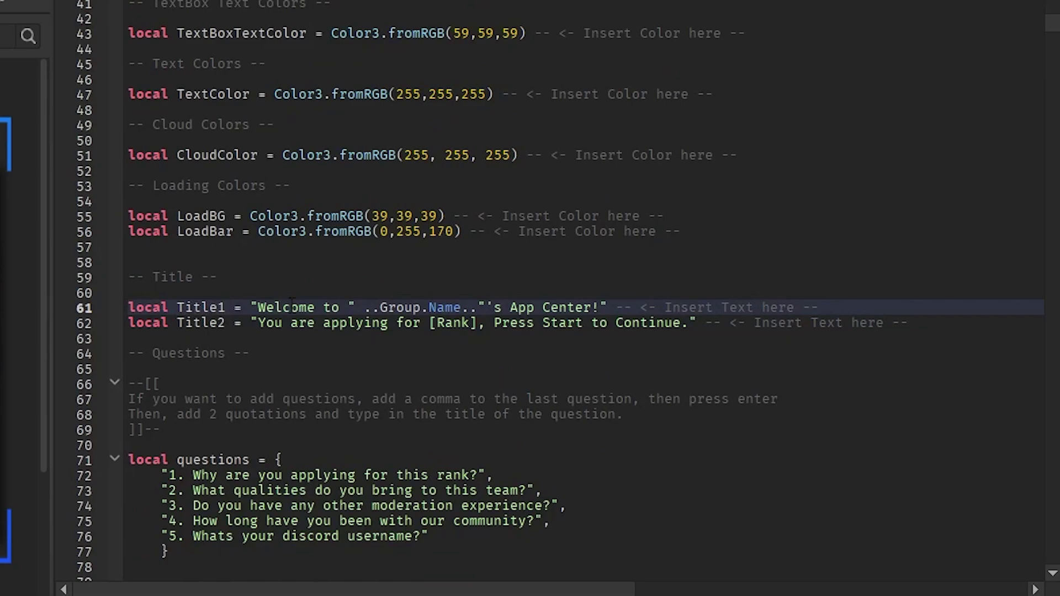
click(478, 334)
click(486, 317)
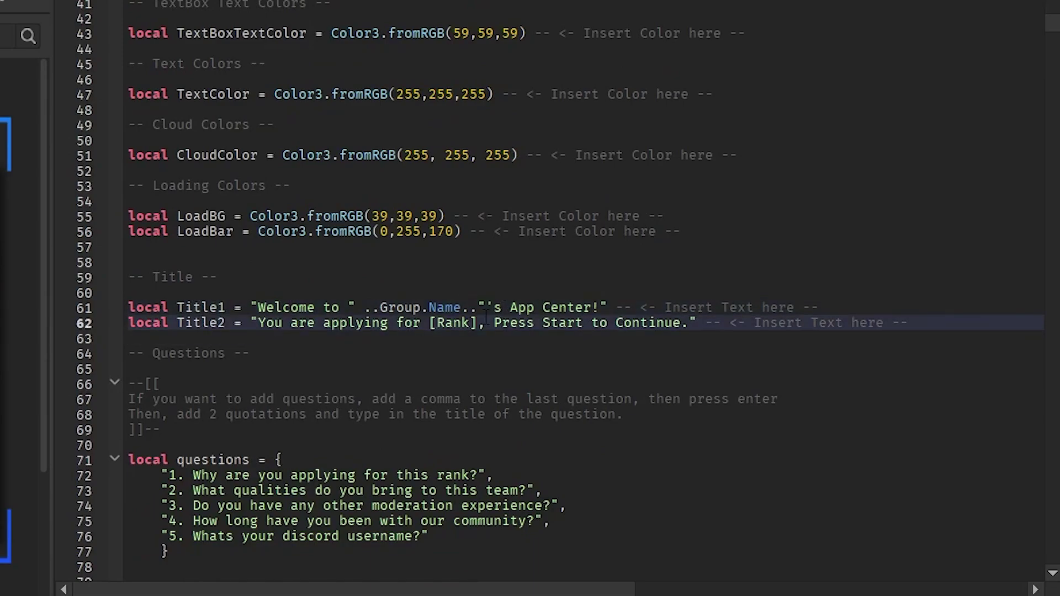
Replace the rank placeholder in the Title2 text with Mod, keeping the square brackets.
drag(471, 323, 432, 324)
click(466, 323)
key(Delete)
key(BackSpace)
key(BackSpace)
key(BackSpace)
text(Mod)
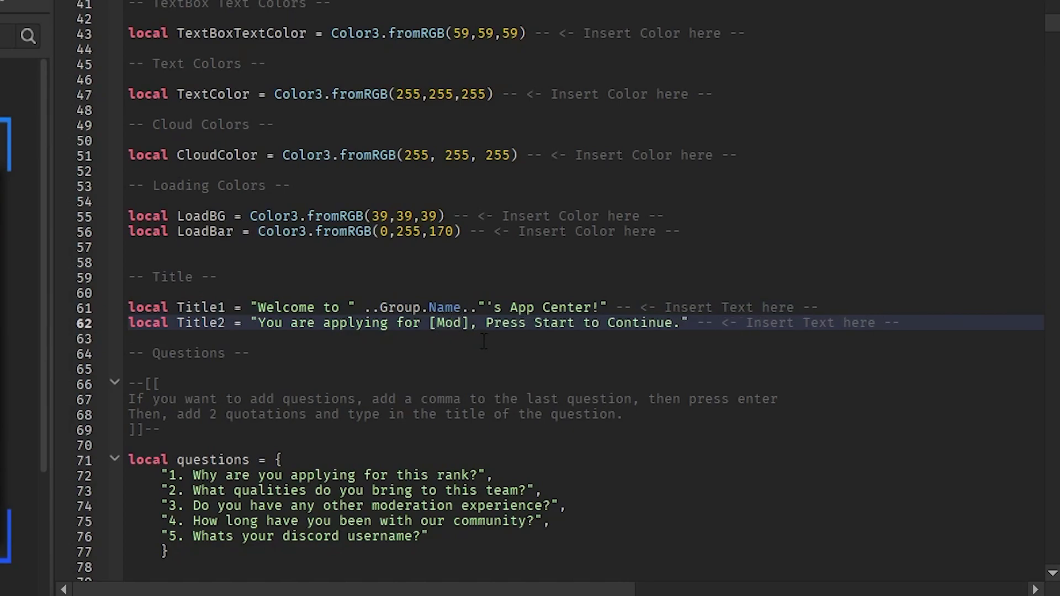
Add a sixth entry, "6. What is you wtv thing?", to the questions table, with a comma after question five.
scroll(384, 337, down, 4)
drag(353, 398, 93, 259)
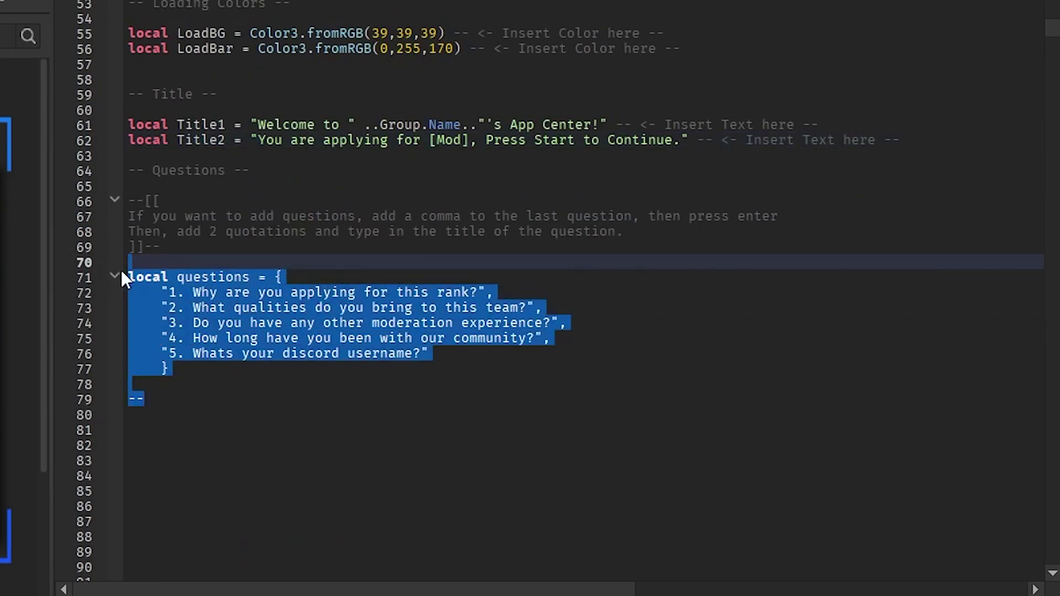
click(480, 353)
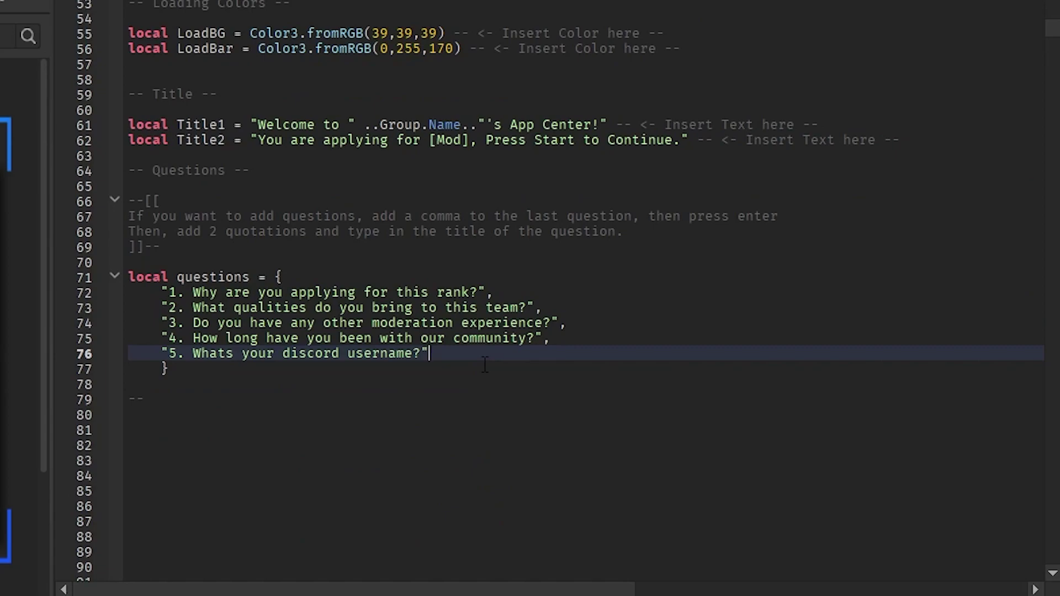
key(Return)
text(")
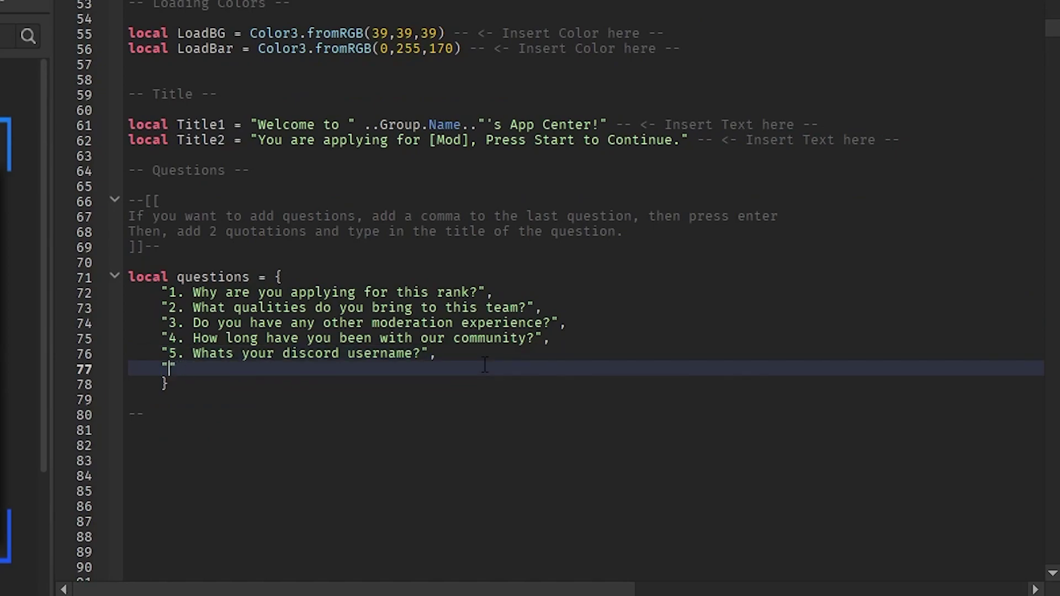
text(6. What is you)
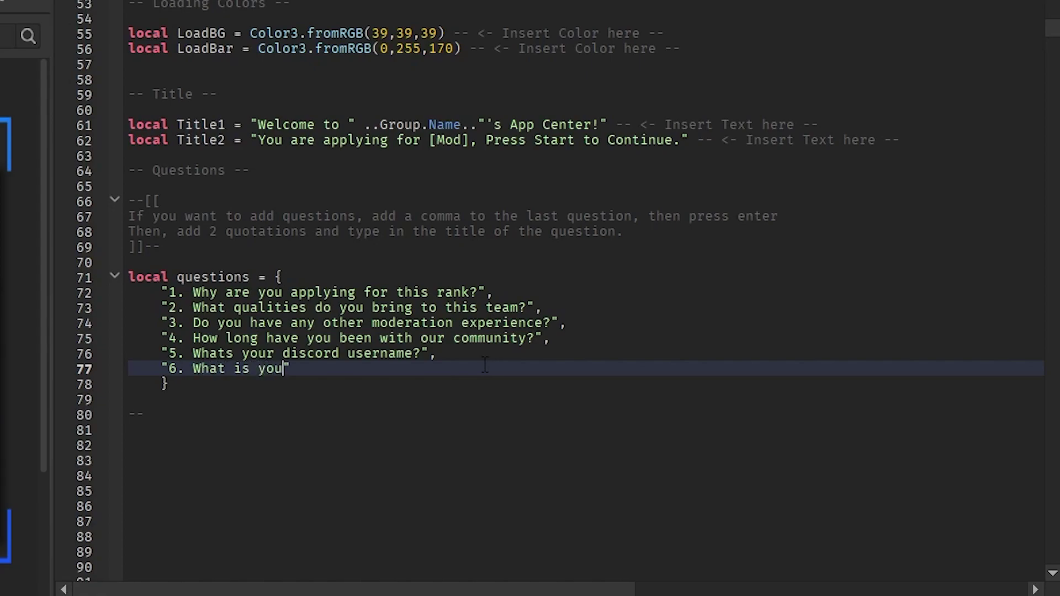
text( wtv thing?)
scroll(422, 272, up, 15)
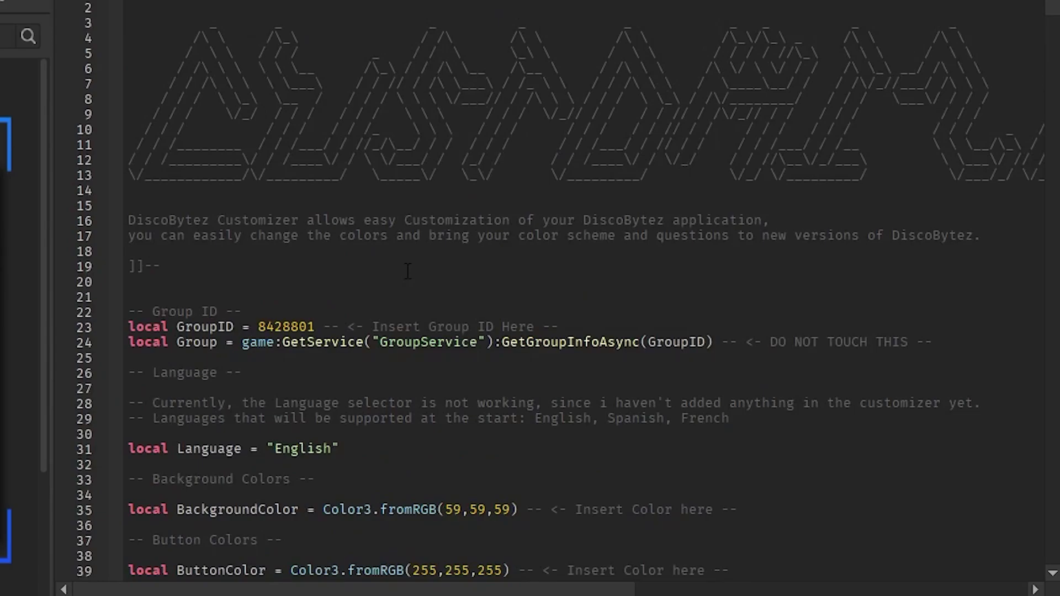
scroll(408, 270, down, 15)
click(403, 424)
click(396, 419)
scroll(139, 403, up, 6)
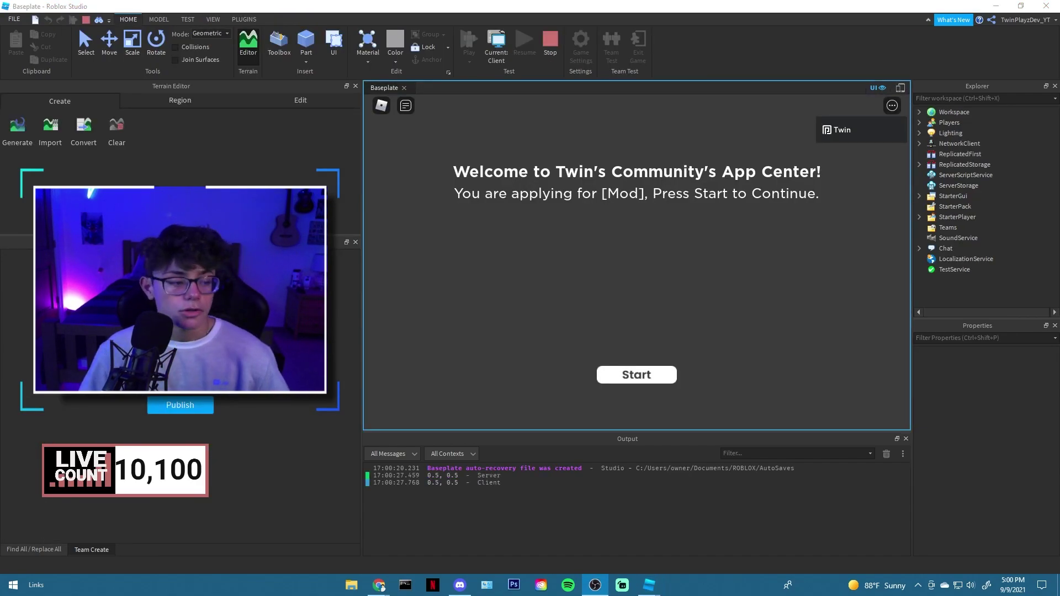
Start the application in the play test, answer all six questions with filler text such as asdfasdf, and submit it.
click(492, 288)
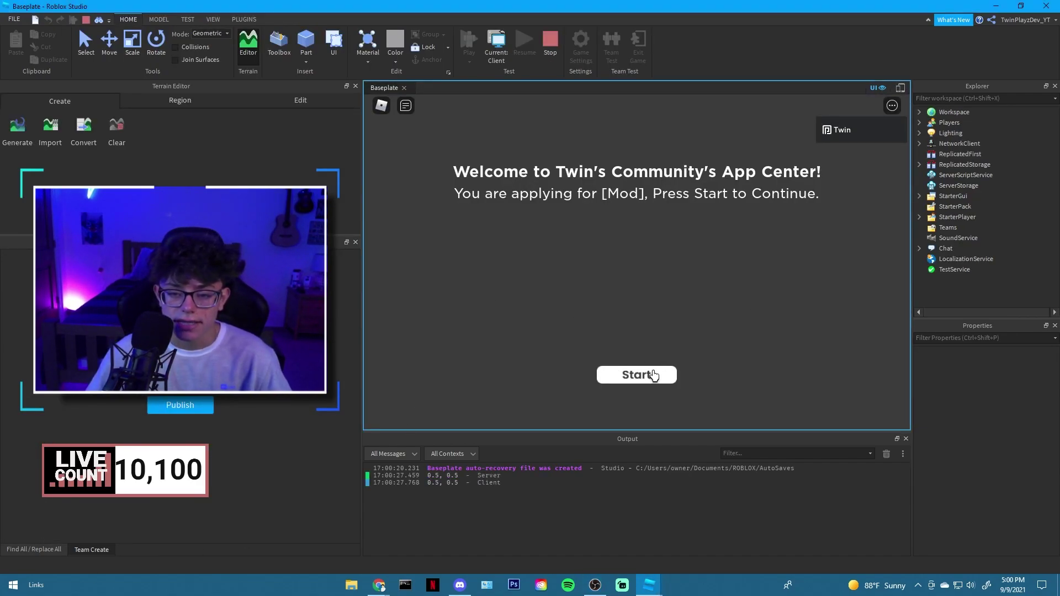
click(655, 376)
text(asdfasdf)
click(632, 375)
text(asdfasdf)
click(635, 375)
text(asdfasd)
click(638, 376)
text(asdfasdf)
click(656, 381)
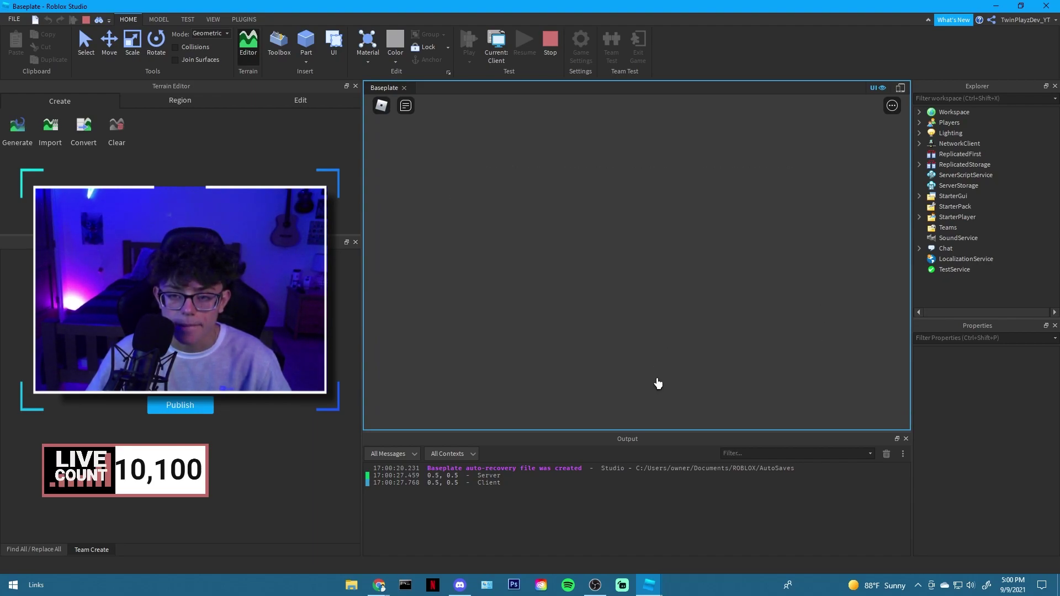
text(asdfadsf)
click(637, 381)
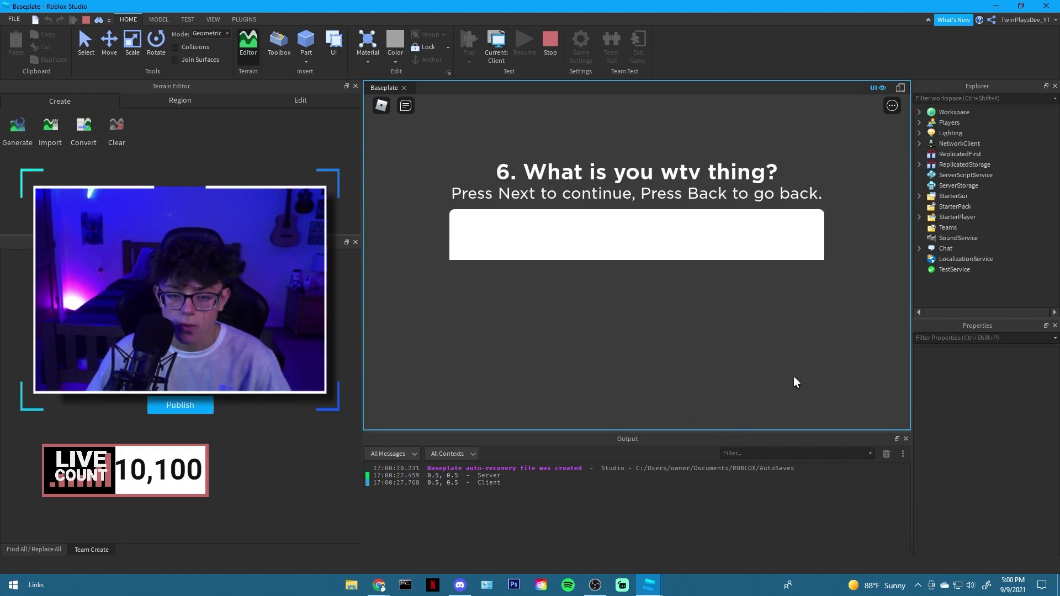
text(asdfasdf)
click(638, 380)
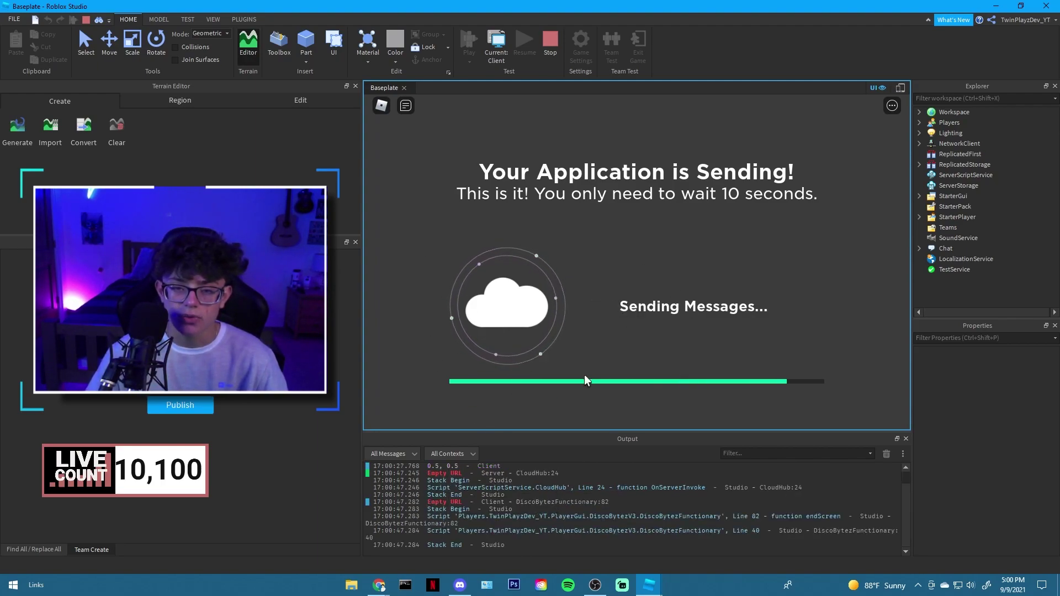
Stop the play test and clear the output log.
key(shift+F5)
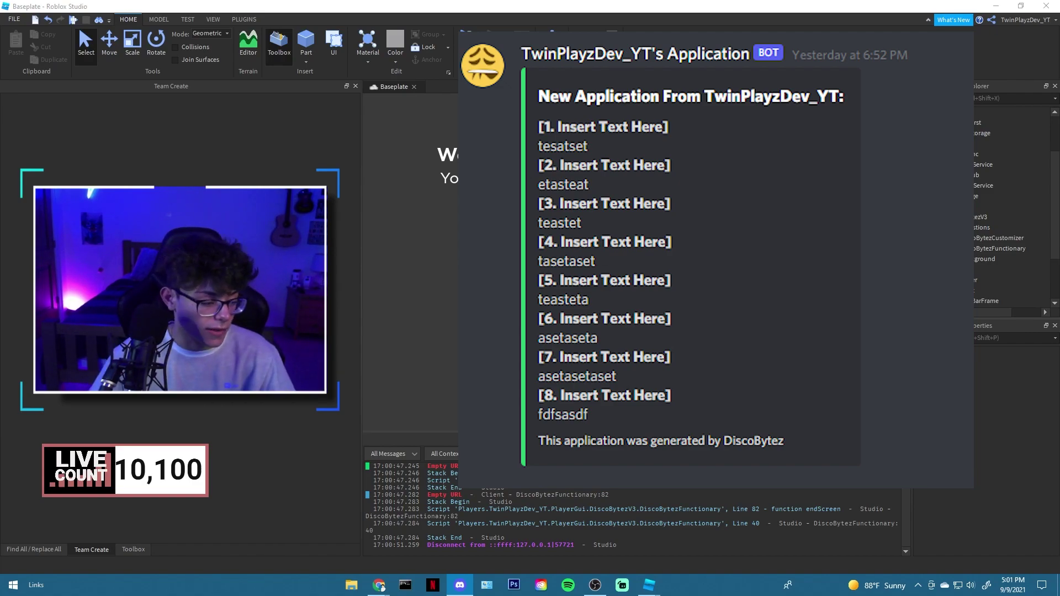
key(alt+Tab)
key(alt+Tab)
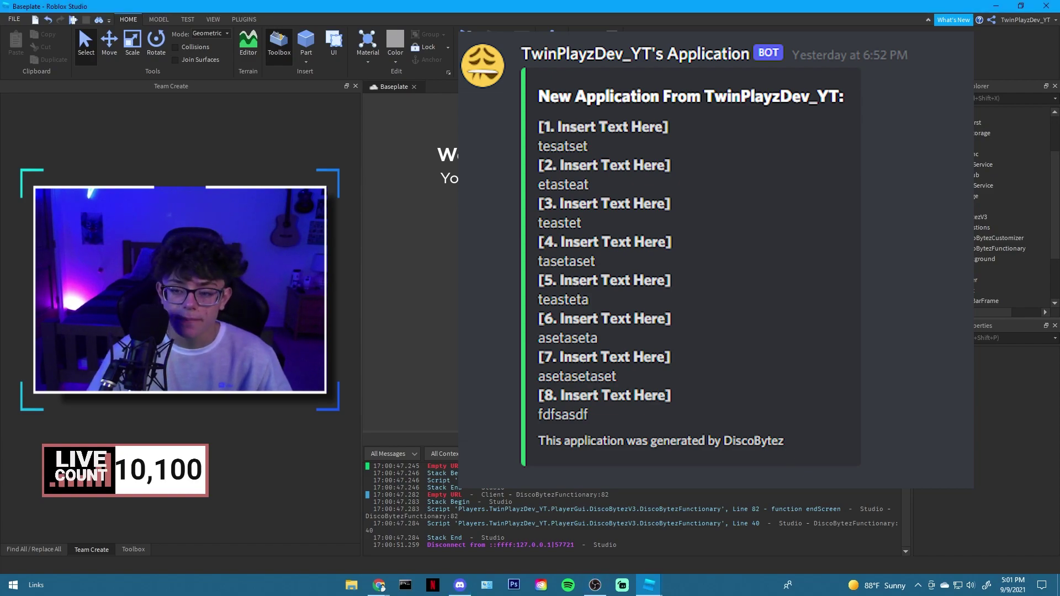
click(886, 454)
Open the DiscoBytezCustomizer script and examine its background and button color values.
scroll(958, 226, up, 2)
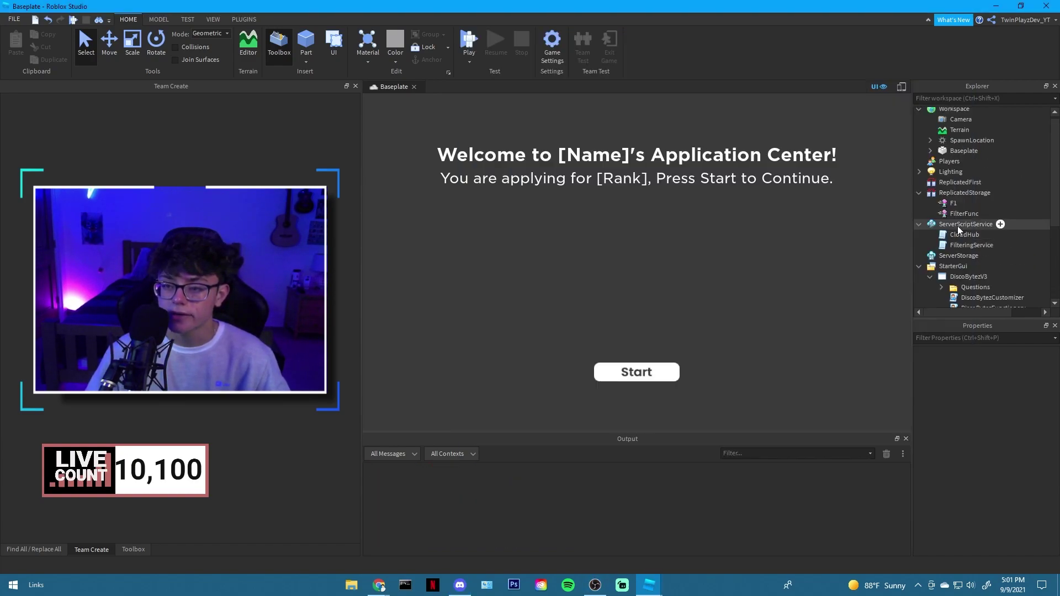
scroll(957, 223, down, 3)
double_click(969, 209)
scroll(590, 345, down, 4)
double_click(475, 255)
double_click(558, 255)
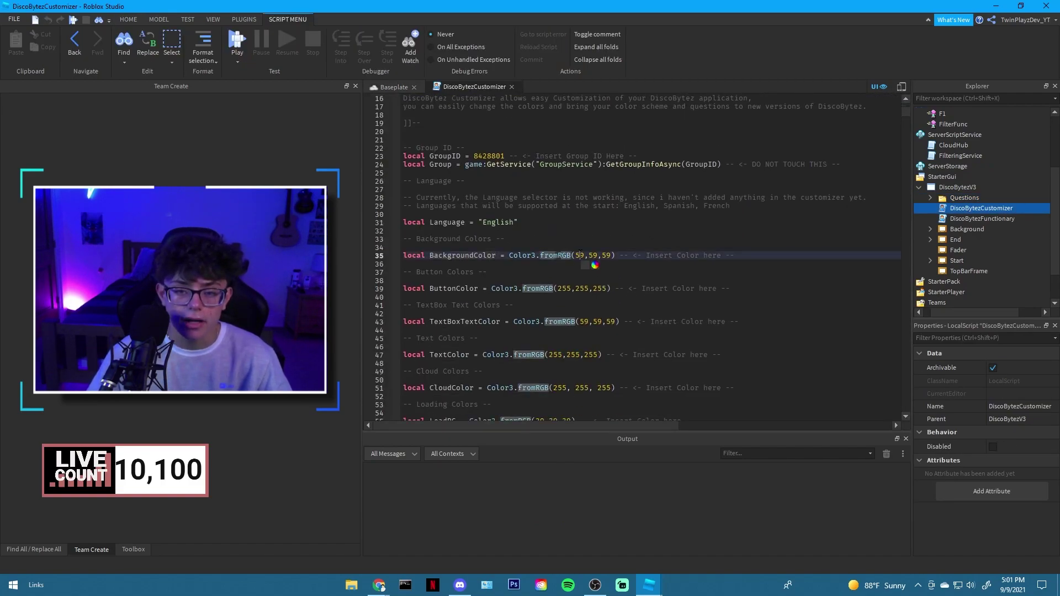
click(580, 255)
click(568, 287)
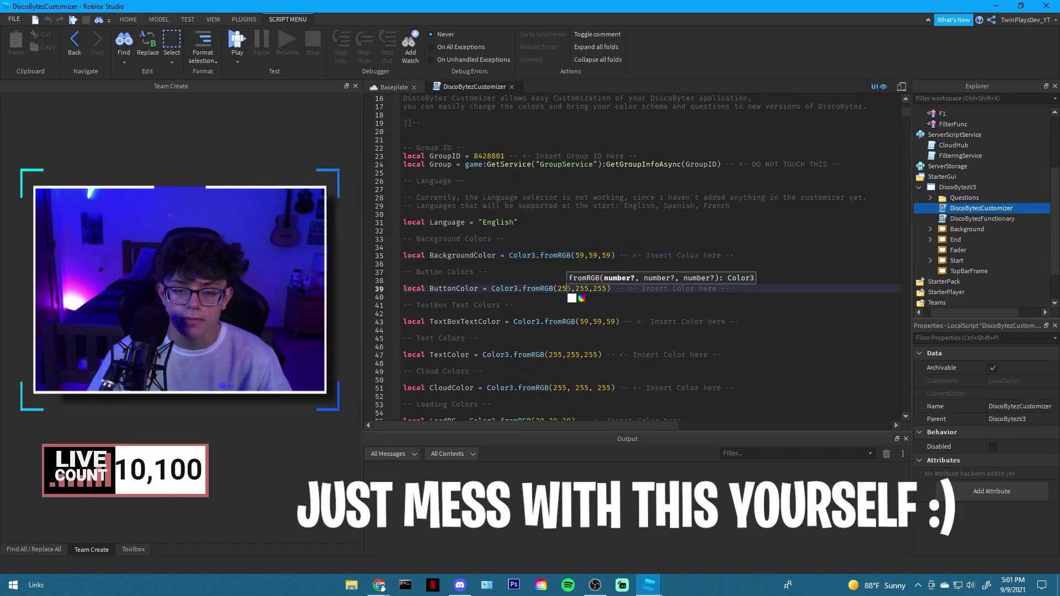
Examine the text box, text, cloud and loading bar color values in the customizer script.
scroll(570, 286, down, 1)
click(580, 299)
scroll(568, 304, down, 2)
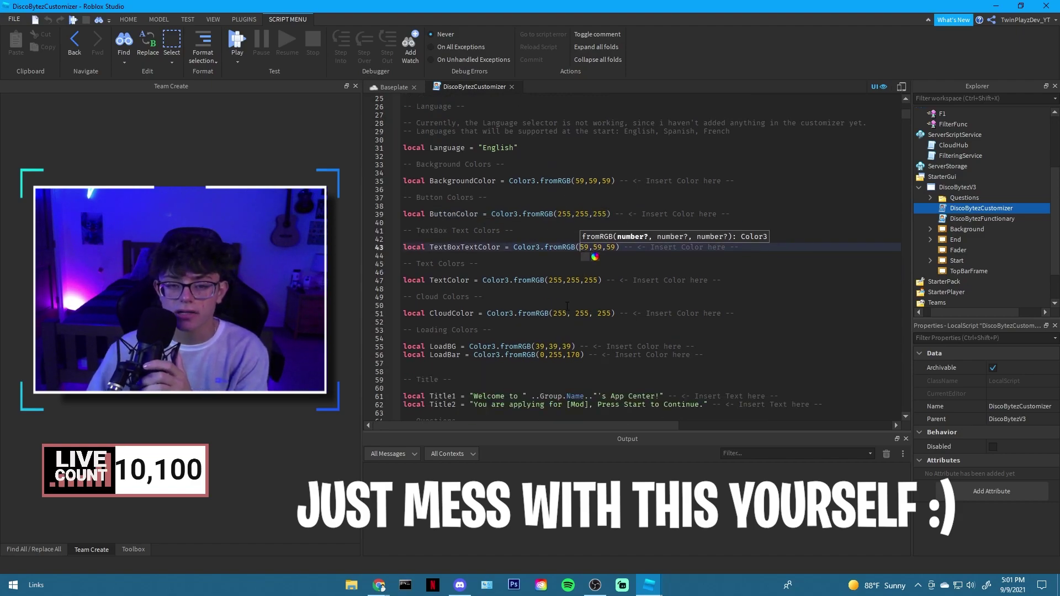
click(592, 324)
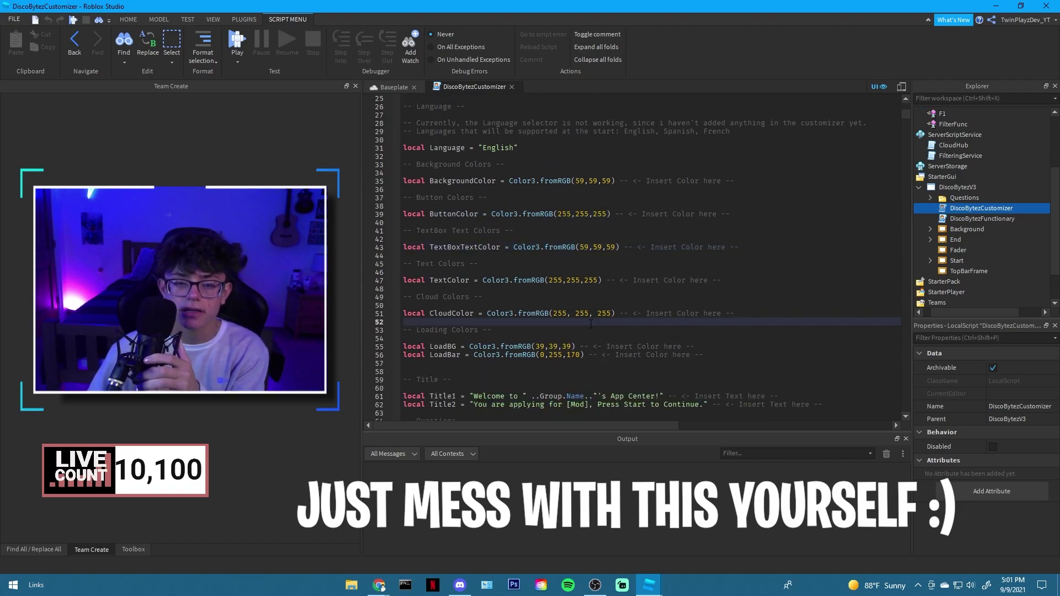
scroll(563, 326, down, 1)
click(551, 325)
click(544, 330)
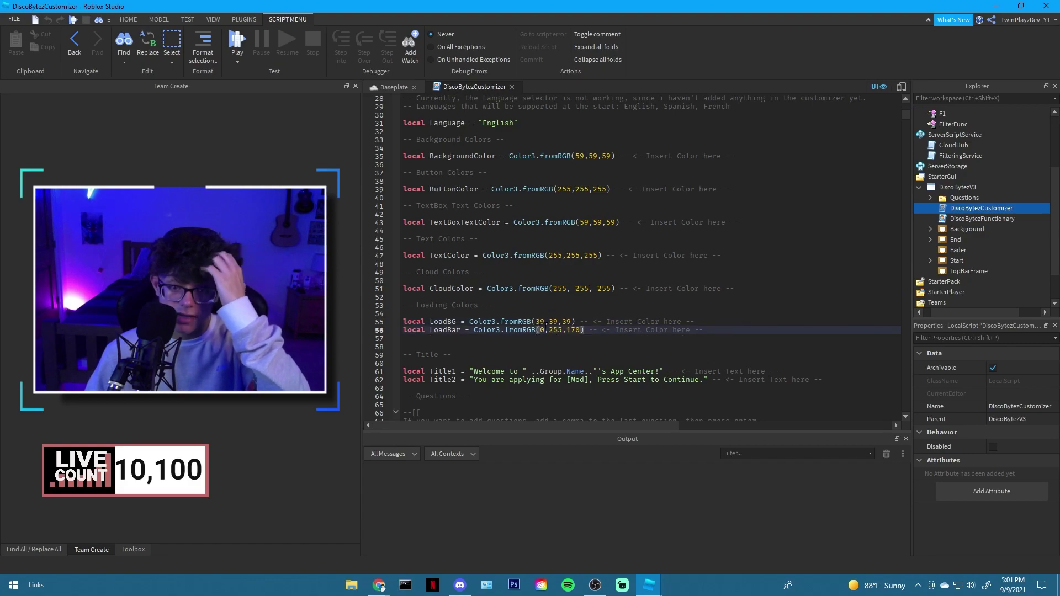
click(534, 321)
scroll(533, 321, down, 1)
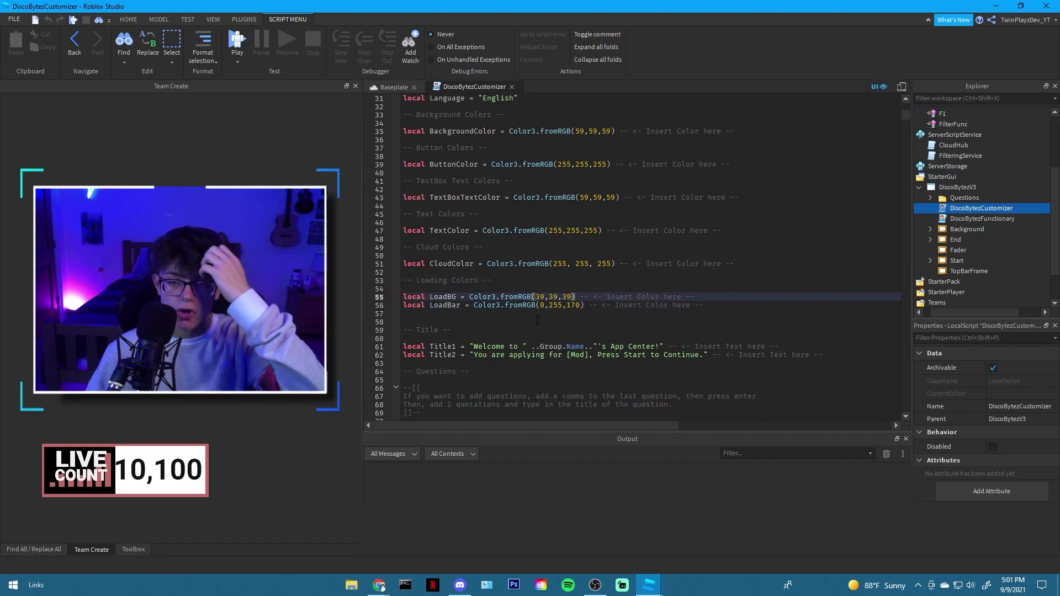
Return to the Baseplate view and inspect the Background frame inside DiscoBytezV3.
click(392, 90)
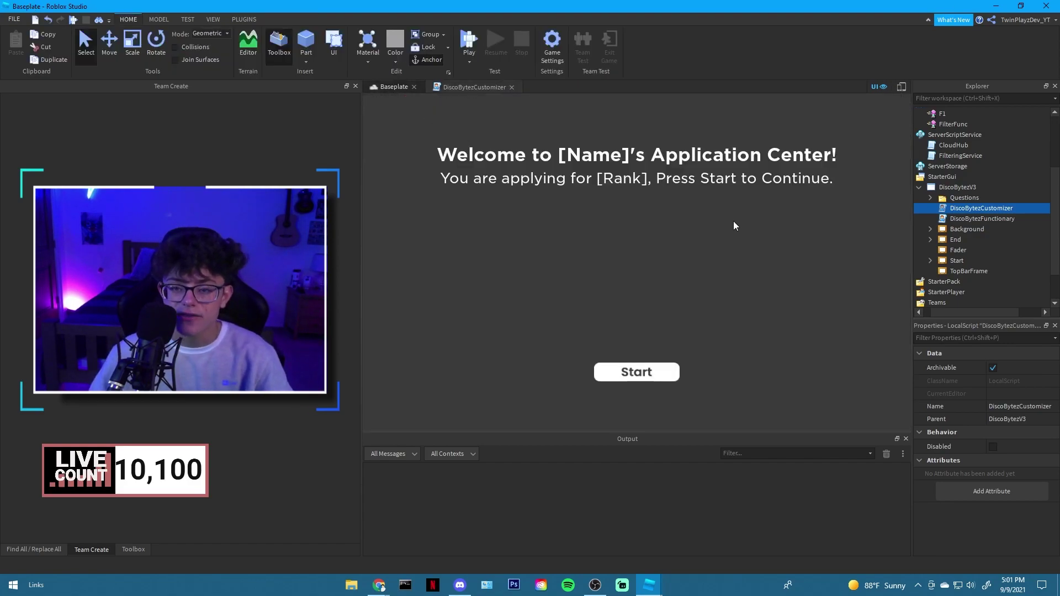
click(938, 230)
click(932, 230)
click(931, 229)
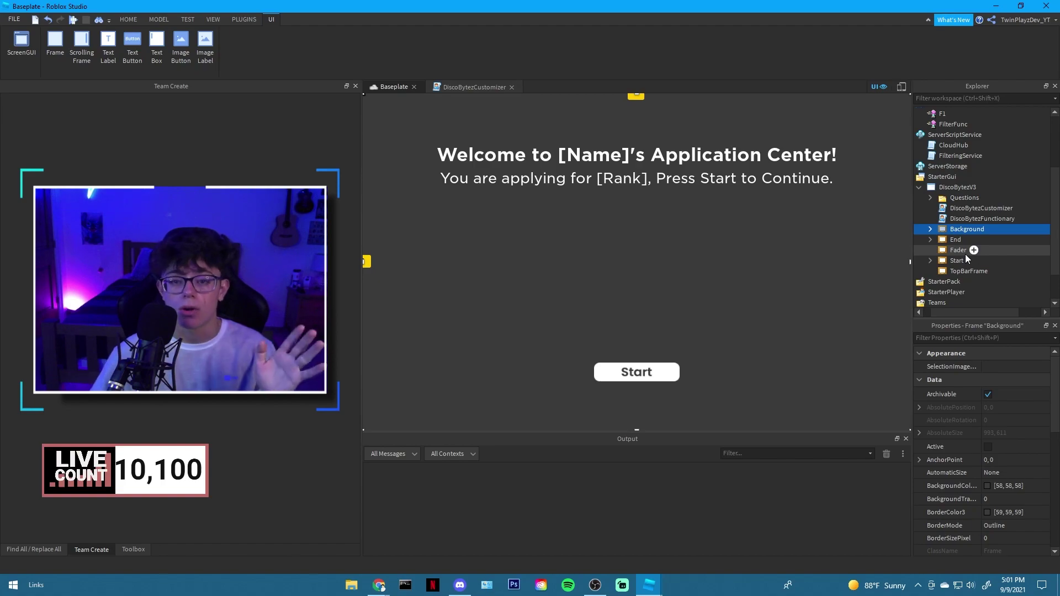
View the FilteringService script, and close both it and the DiscoBytezCustomizer script.
scroll(1005, 262, up, 3)
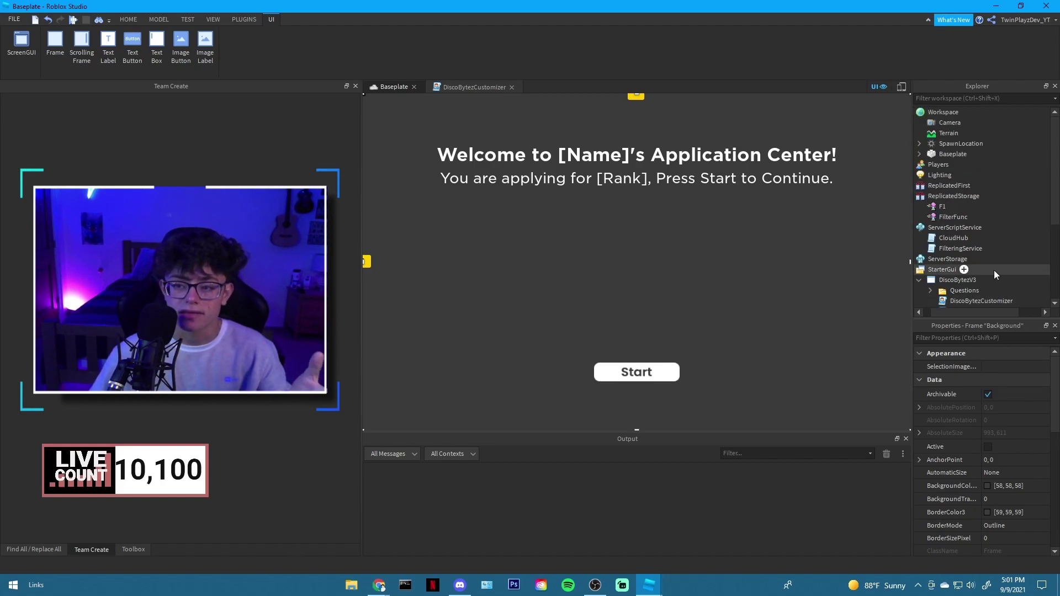
double_click(941, 252)
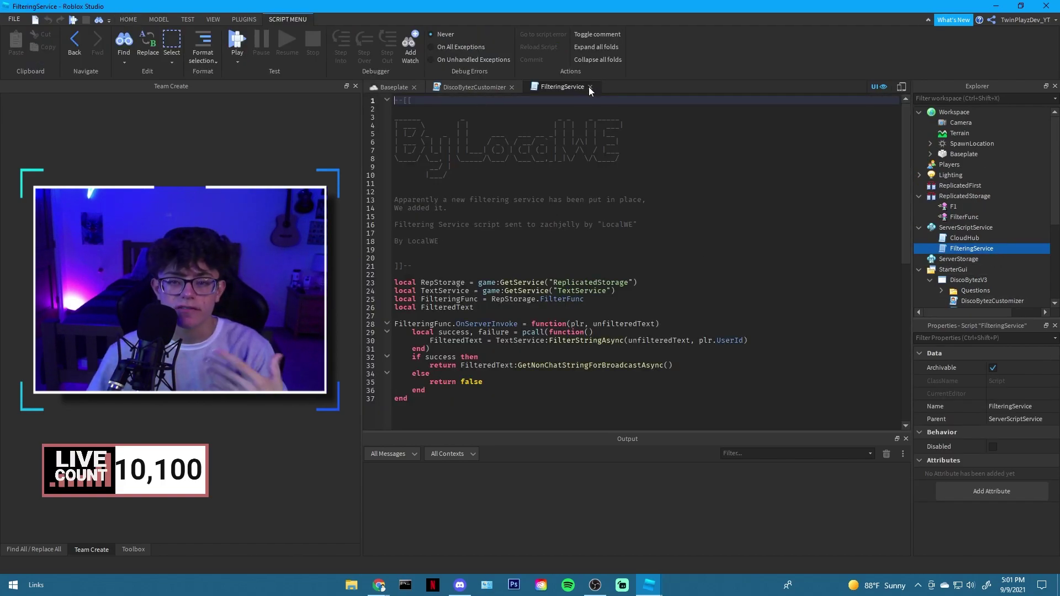
click(590, 87)
click(460, 86)
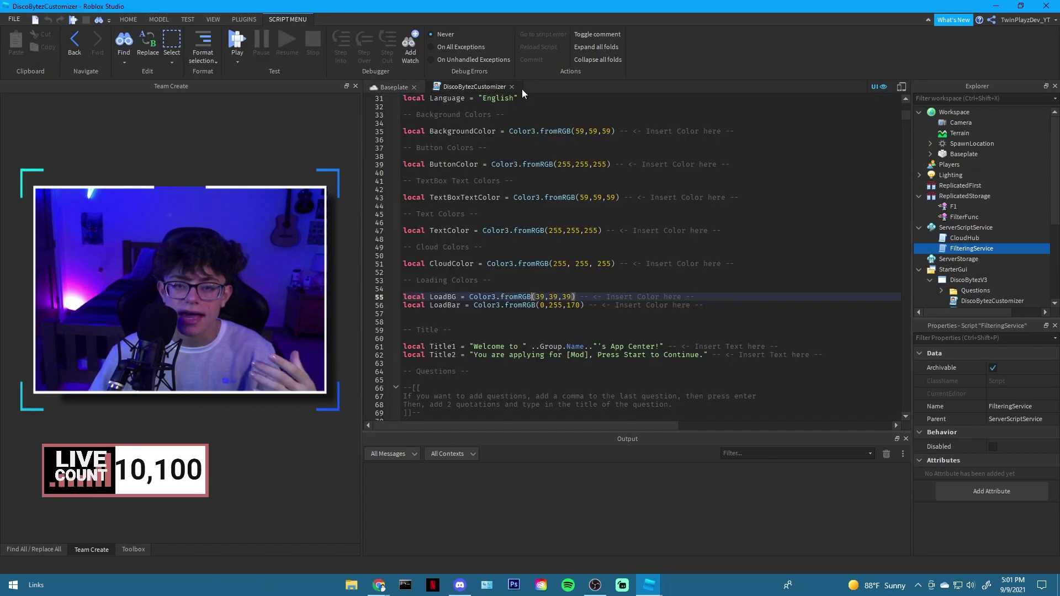
click(513, 87)
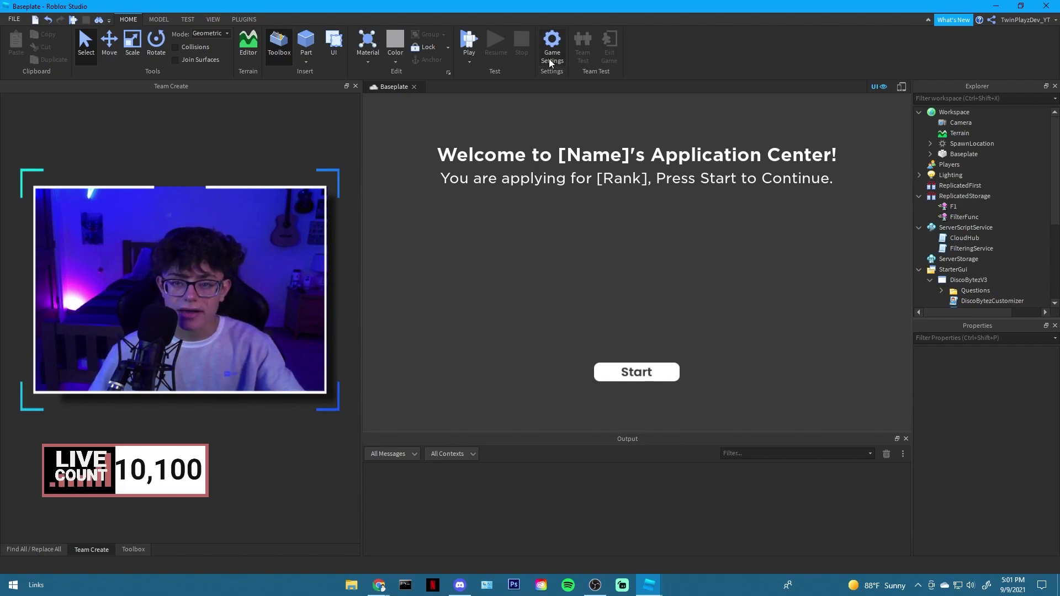
In the Roblox Studio Tutorials place, insert Apply Script from the My Models inventory and move it into ServerScriptService.
mouse_move(648, 585)
click(603, 523)
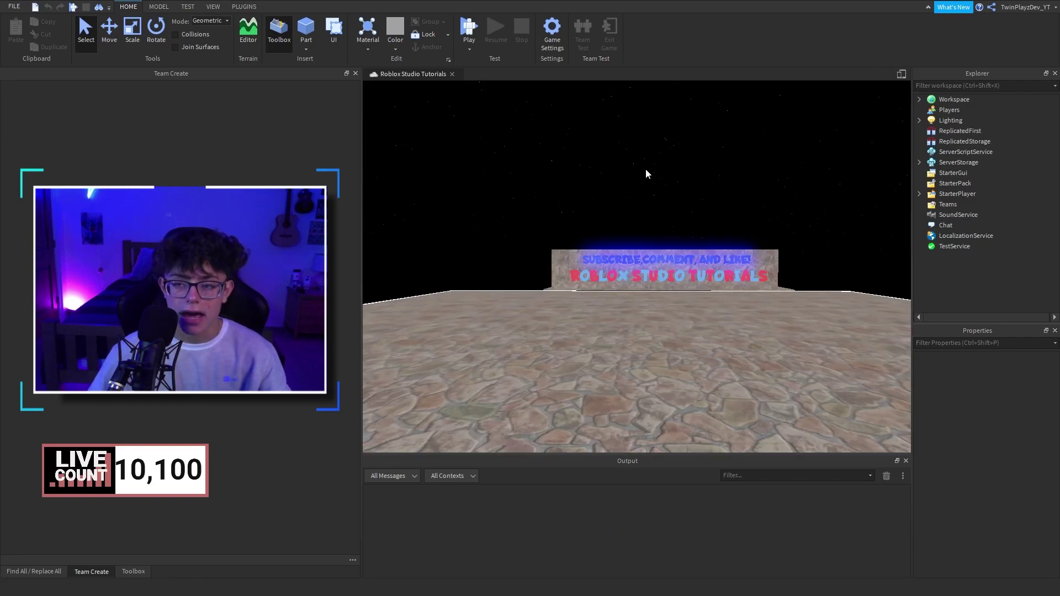
click(133, 572)
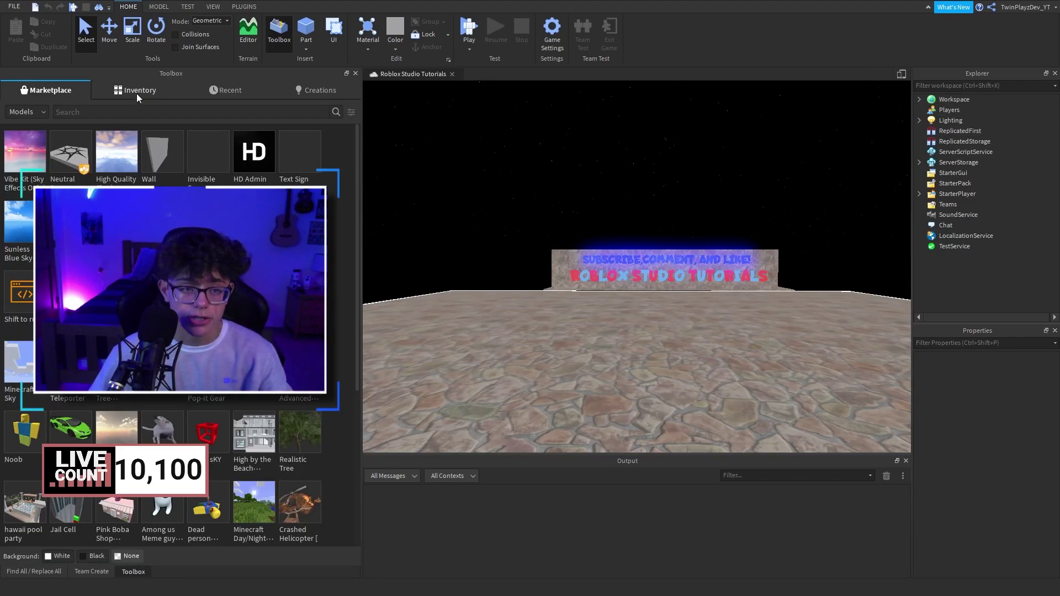
click(137, 92)
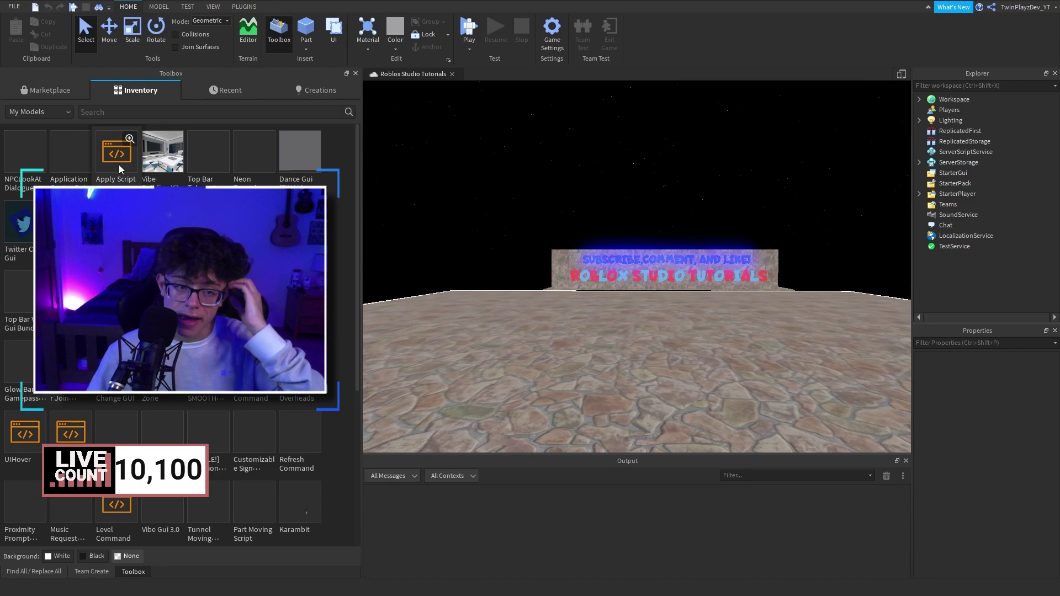
click(118, 164)
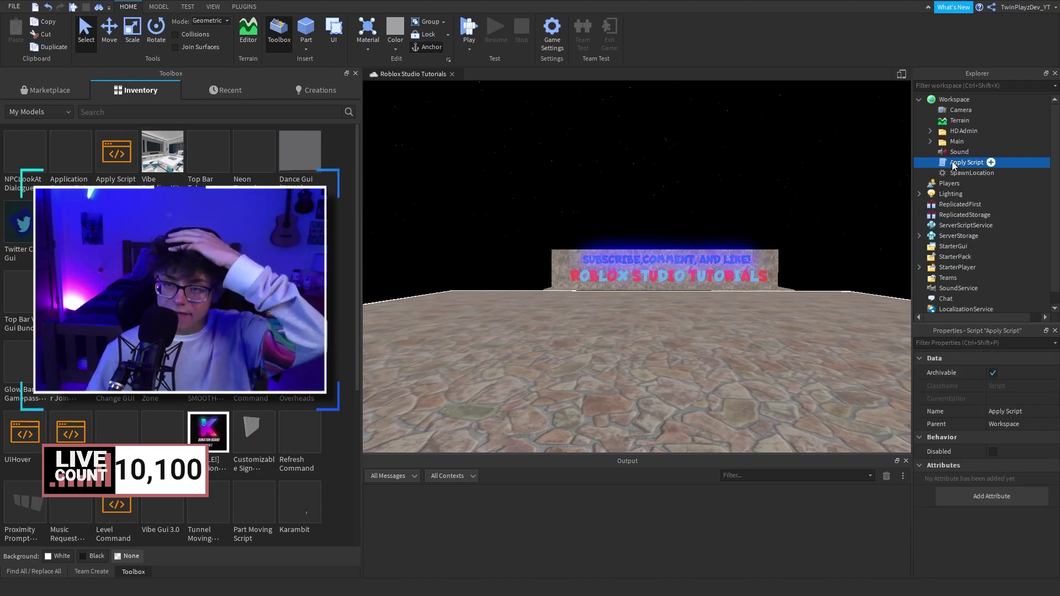
drag(952, 166, 949, 228)
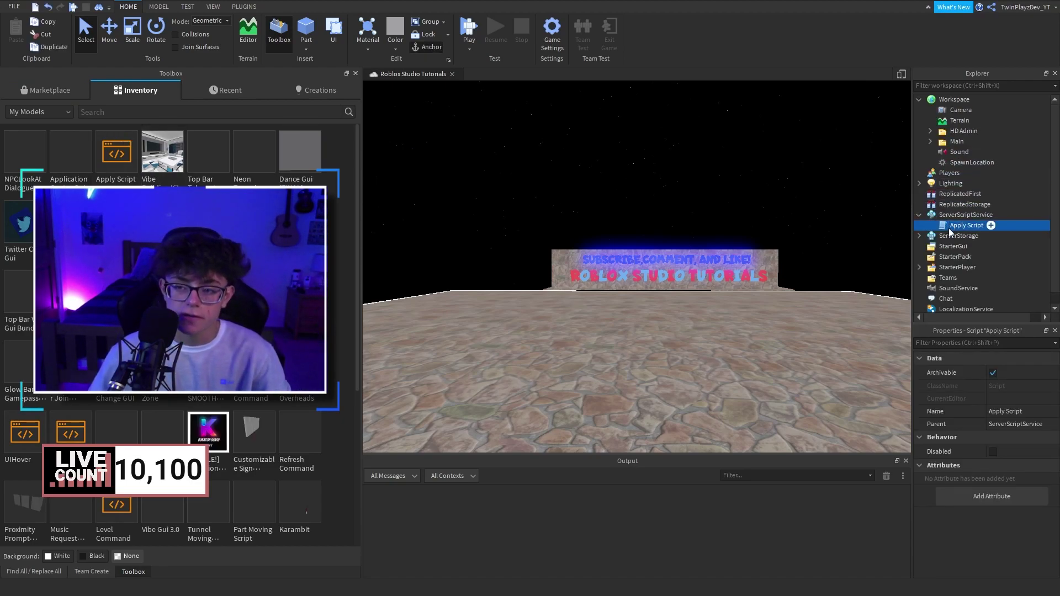
Open Apply Script and examine its placeid setting and the "/apply" chat command that teleports the player.
double_click(950, 226)
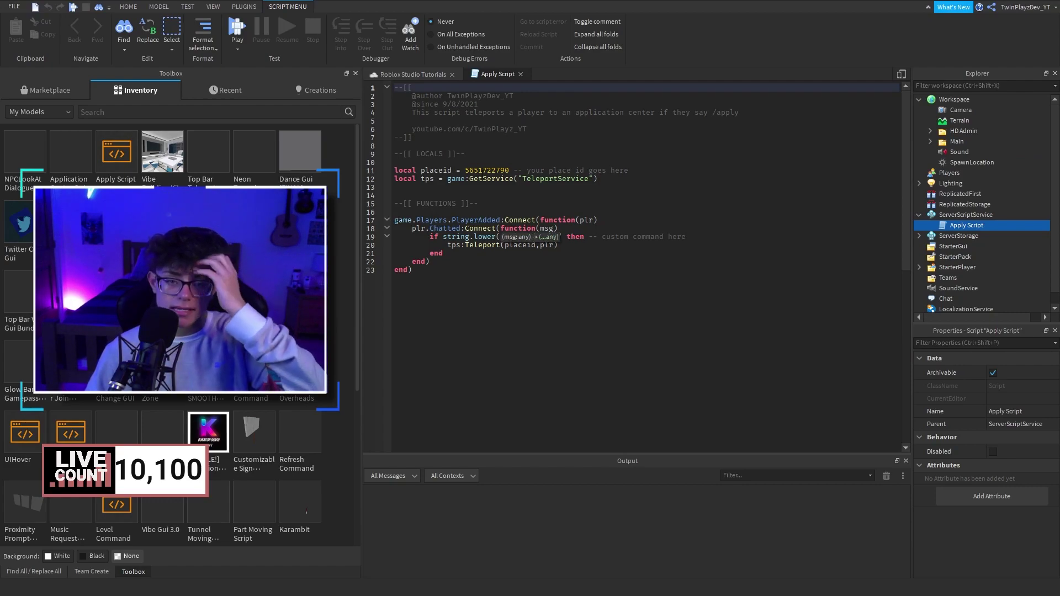
click(551, 237)
click(579, 267)
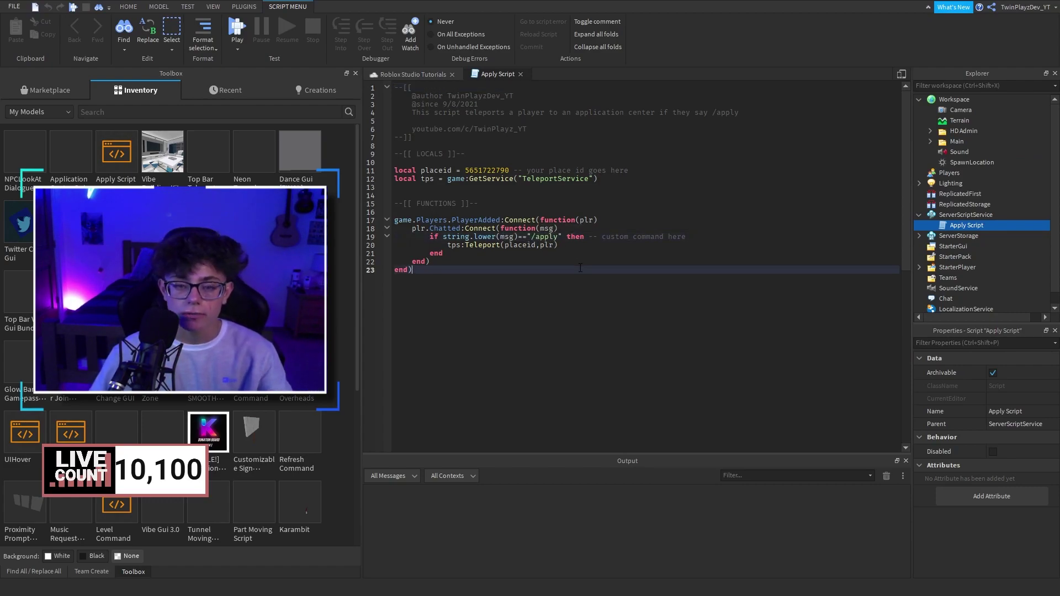
double_click(503, 180)
double_click(495, 171)
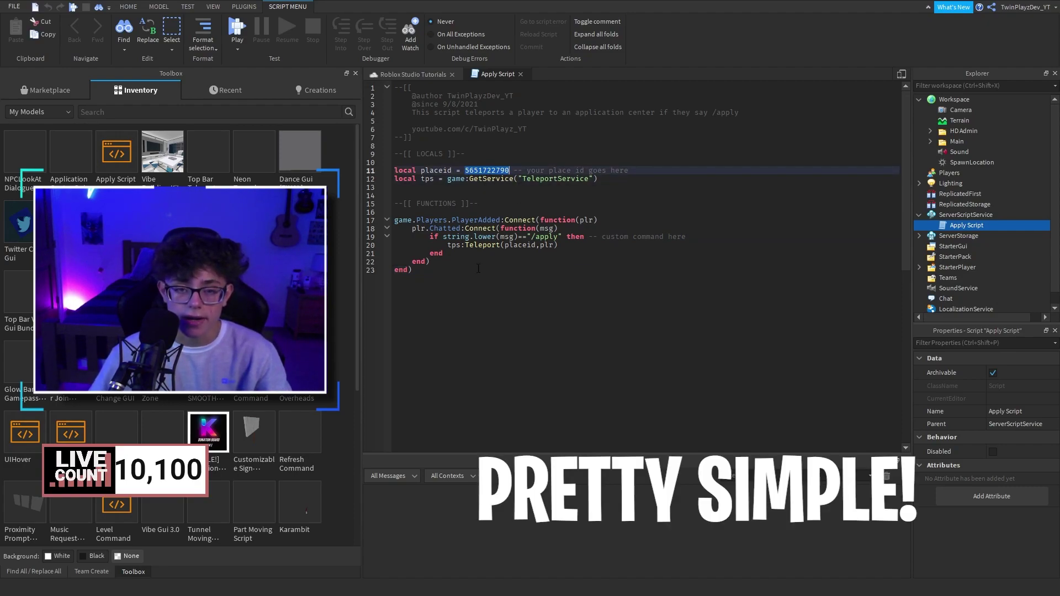
click(540, 245)
click(493, 170)
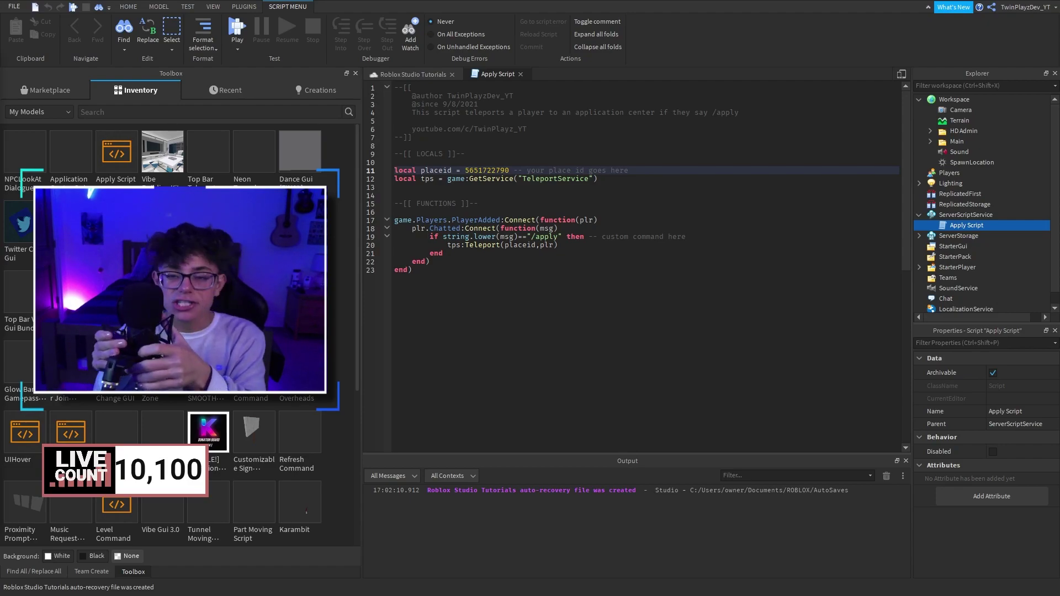
Locate the place ID in the Vibe Game Kit page's web address and the matching placeid value in Apply Script.
scroll(177, 331, down, 3)
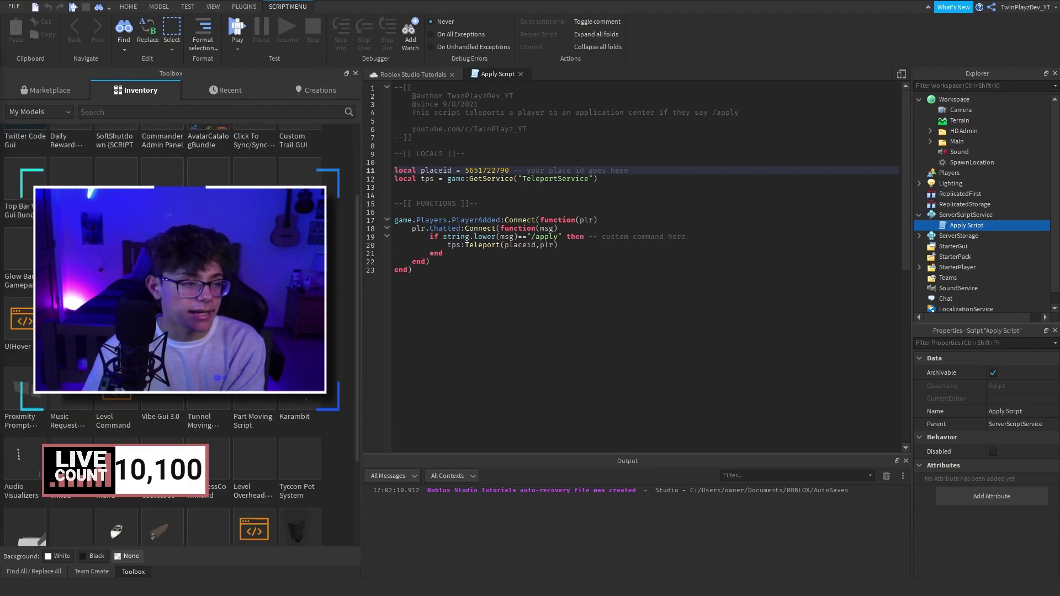
drag(1059, 85, 466, 78)
double_click(591, 91)
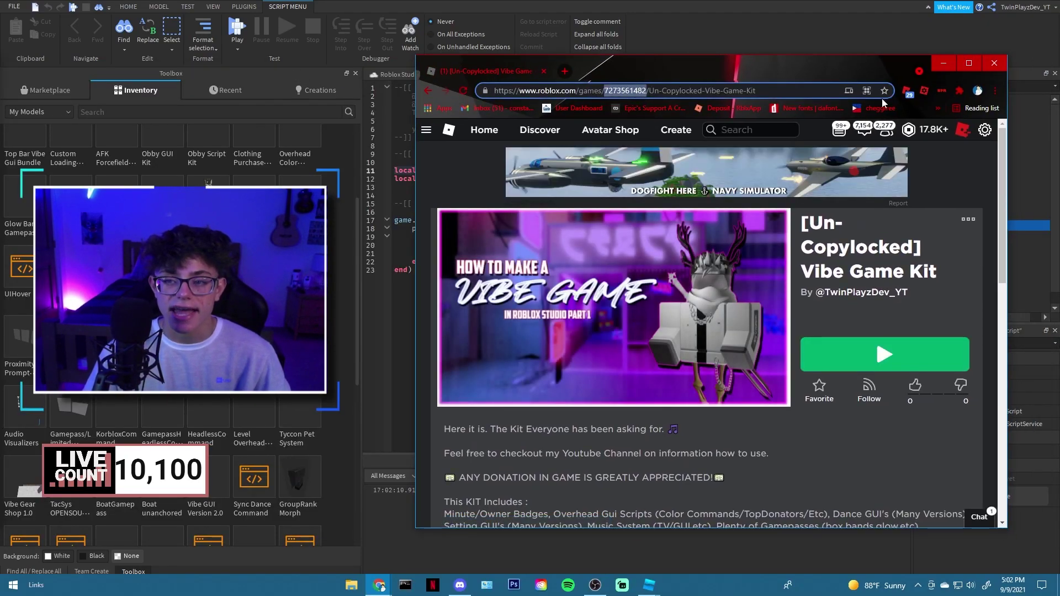
click(994, 63)
double_click(489, 170)
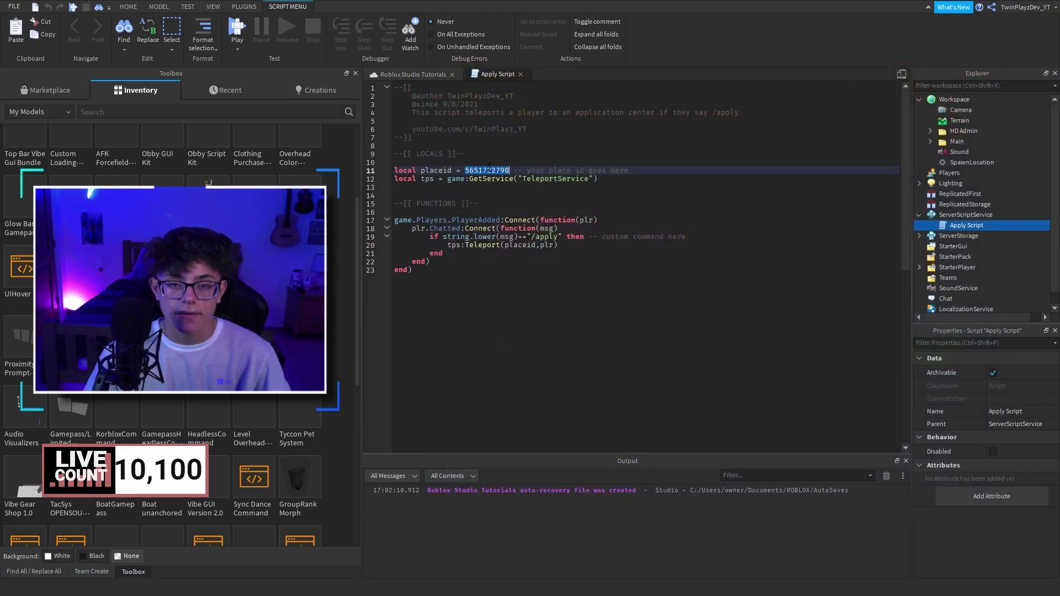
click(531, 237)
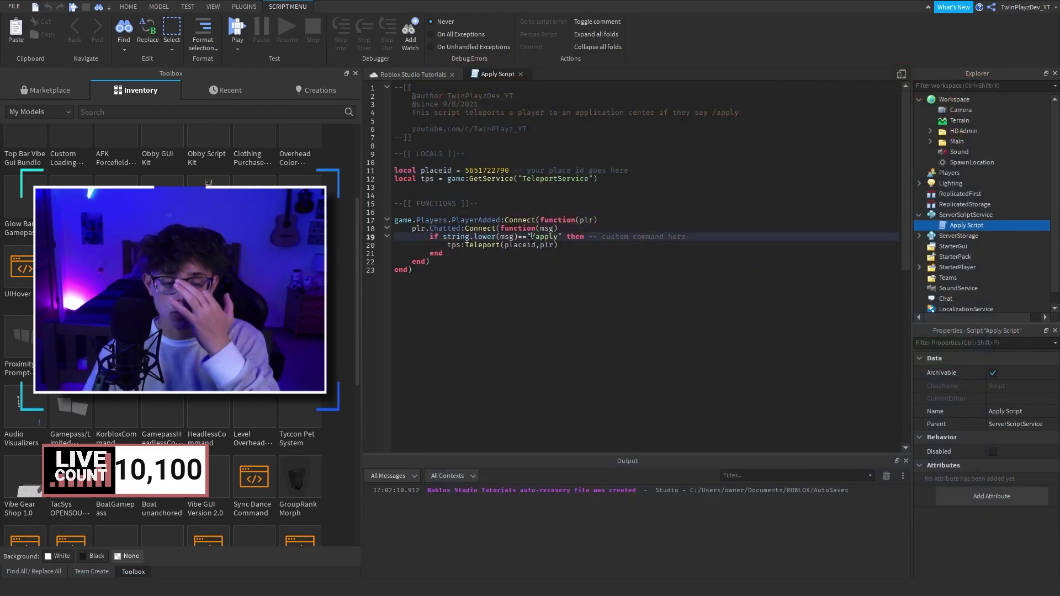
Clear the output log and close Apply Script.
click(886, 476)
drag(574, 309, 428, 35)
click(509, 245)
click(521, 74)
click(741, 179)
key(s)
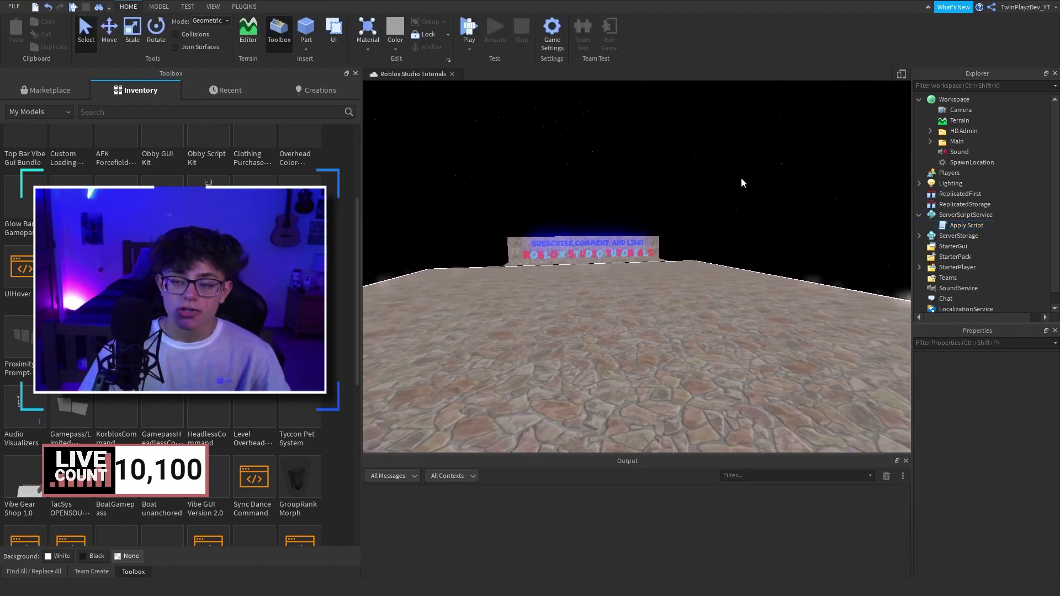
scroll(718, 175, up, 5)
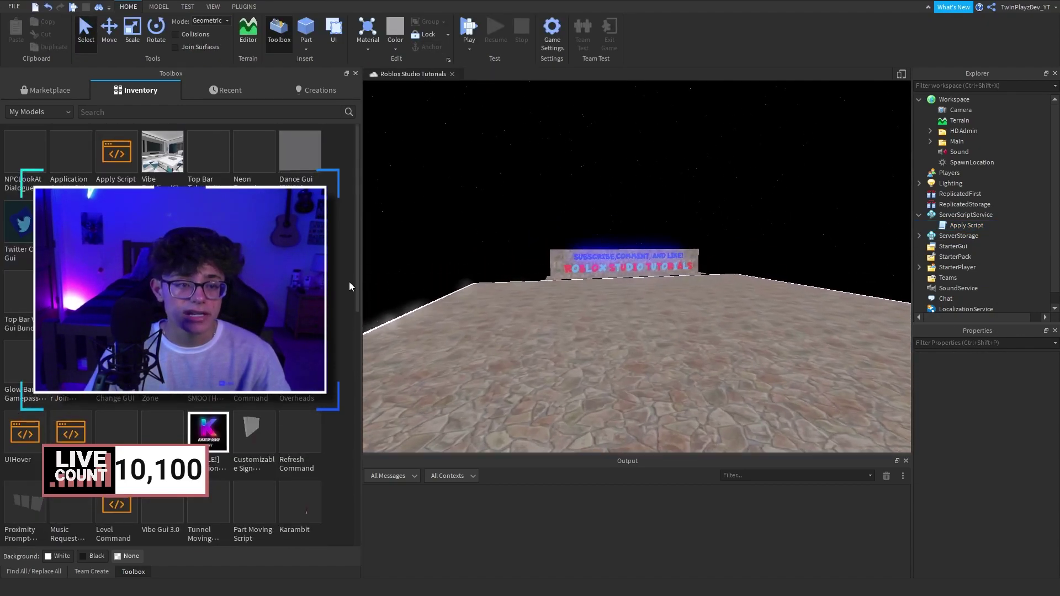
right_drag(597, 161, 597, 161)
key(d)
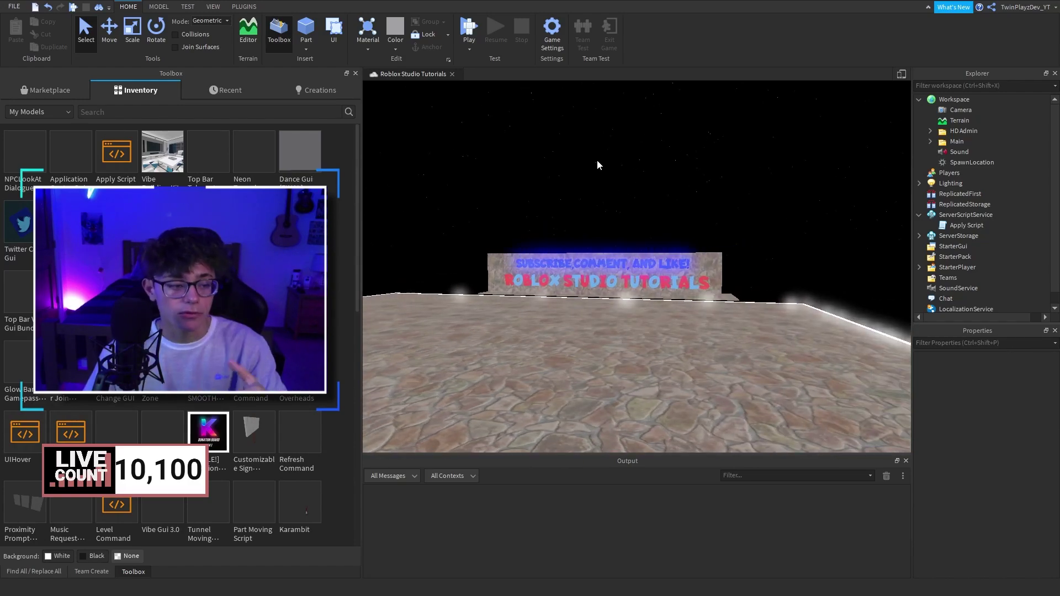
key(w)
key(a)
right_drag(669, 170, 668, 169)
key(w)
key(a)
key(d)
key(a)
right_drag(513, 208, 513, 207)
mouse_move(657, 215)
right_down()
mouse_move(673, 219)
mouse_move(655, 208)
mouse_move(661, 218)
right_up()
key(s)
key(w)
key(w)
key(w)
key(w)
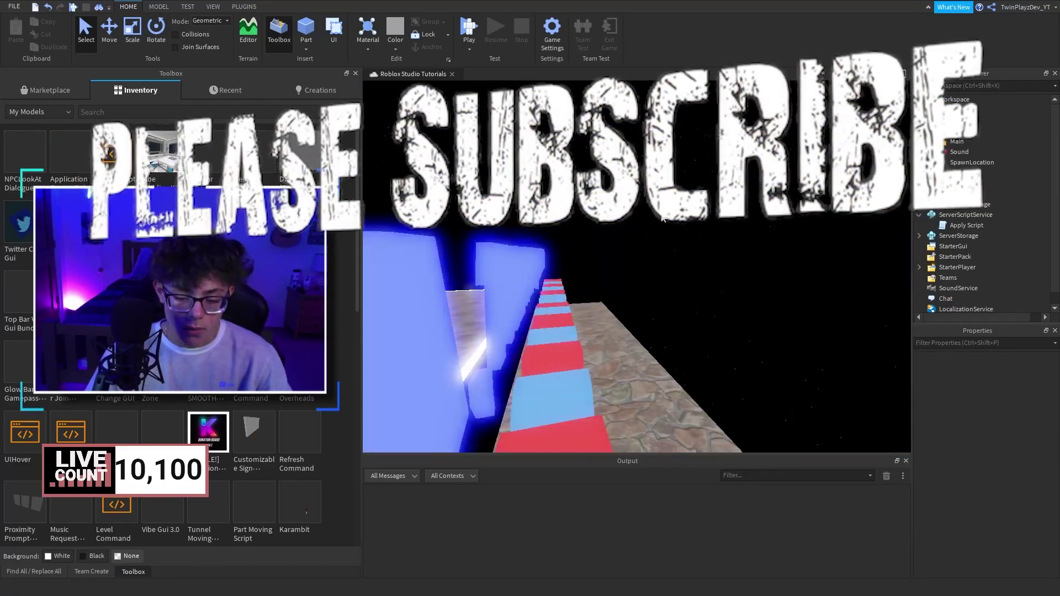